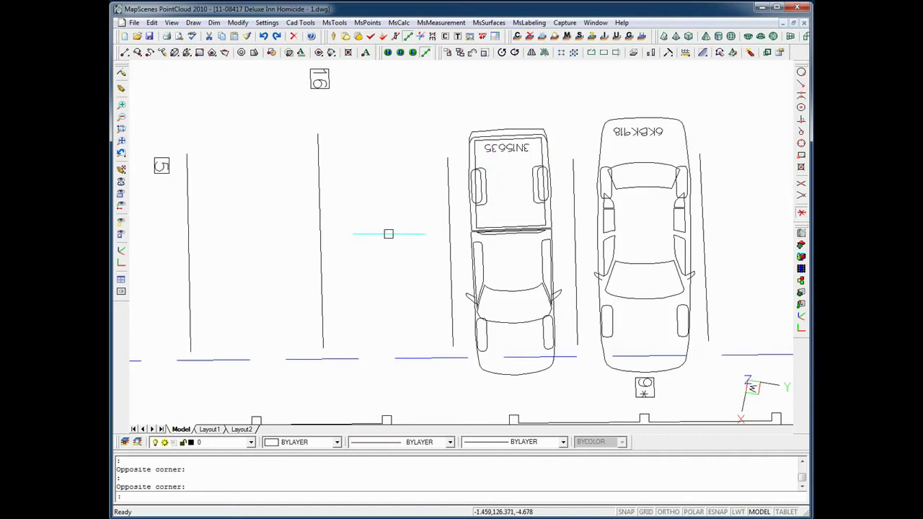
scroll(387, 233, down, 4)
scroll(387, 234, down, 4)
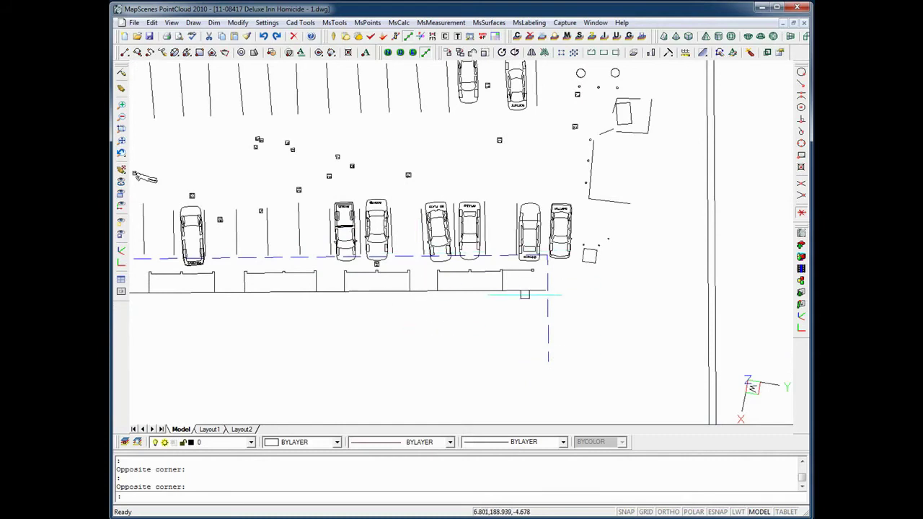
scroll(325, 344, down, 3)
scroll(433, 324, up, 3)
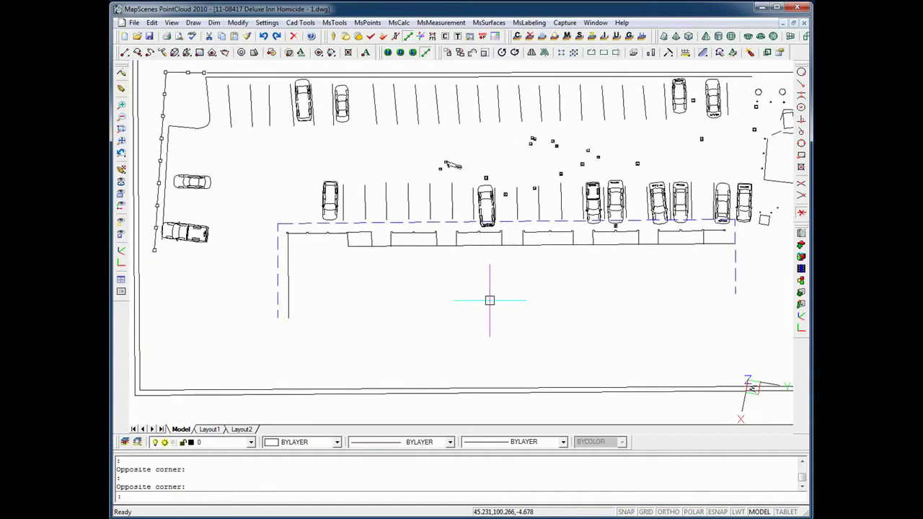
middle_drag(490, 300, 468, 330)
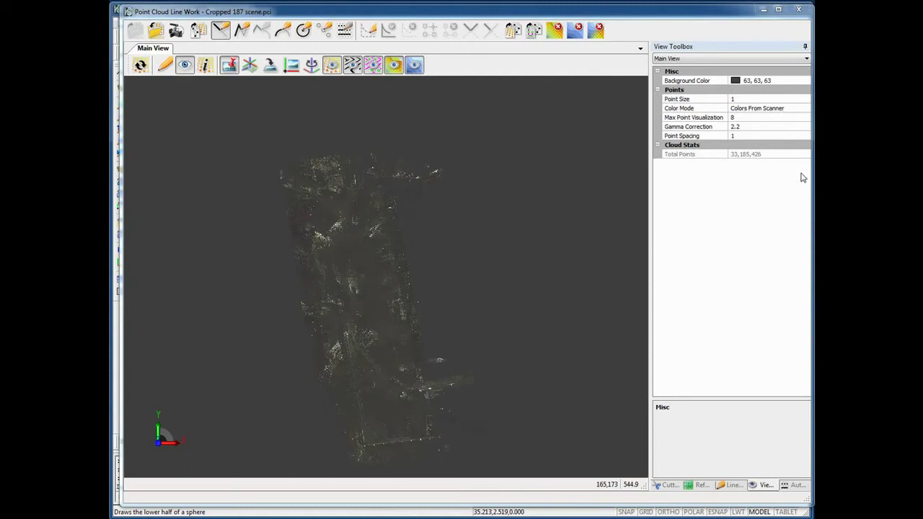
Set the point cloud's color mode to HEq Intensity Gray Scale and reload the points.
click(800, 109)
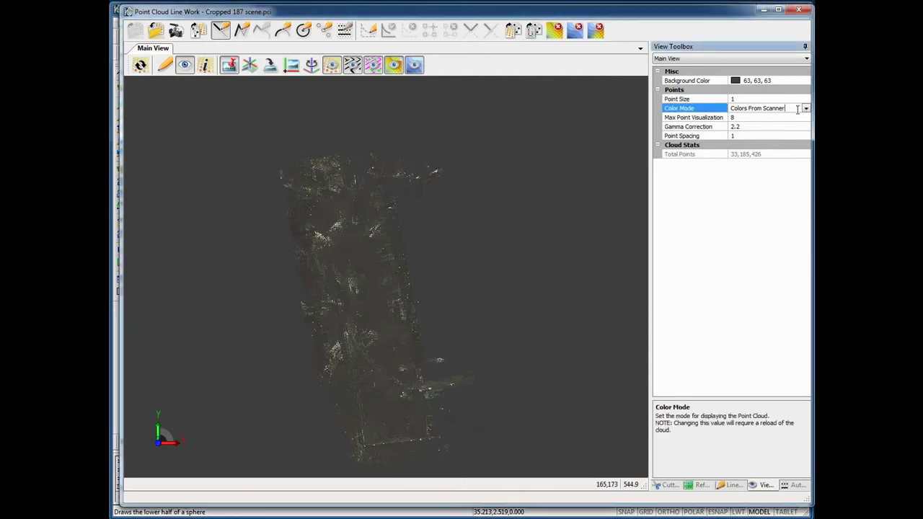
click(807, 109)
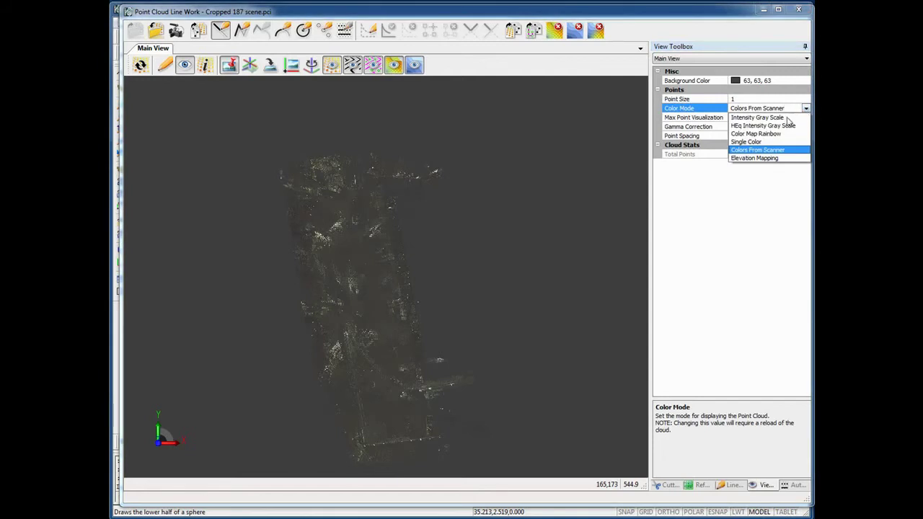
click(779, 126)
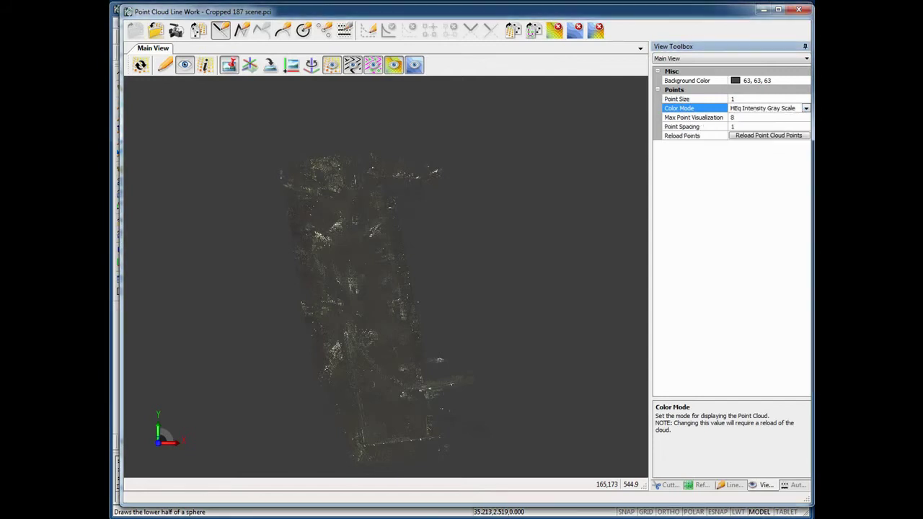
click(748, 137)
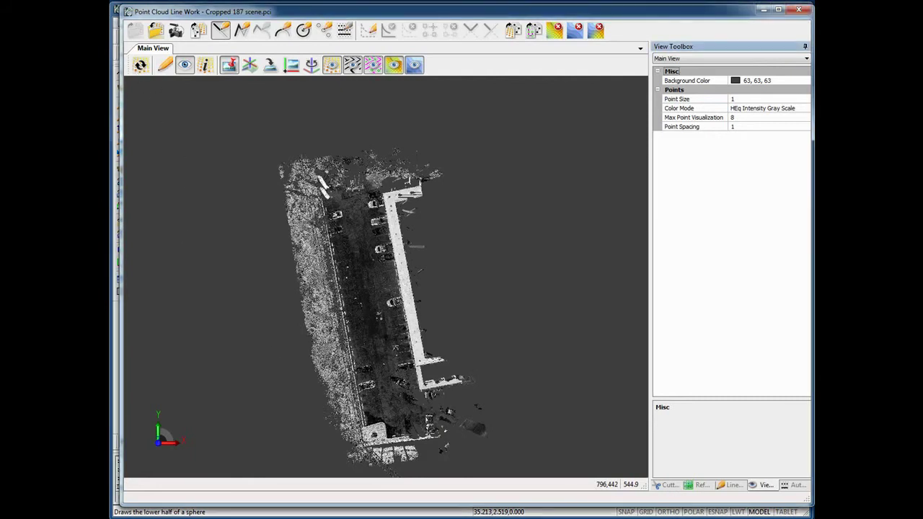
Inspect the gray-scale cloud of the parking lot, building and parked cars in perspective, refreshing it to load more points.
scroll(361, 274, up, 5)
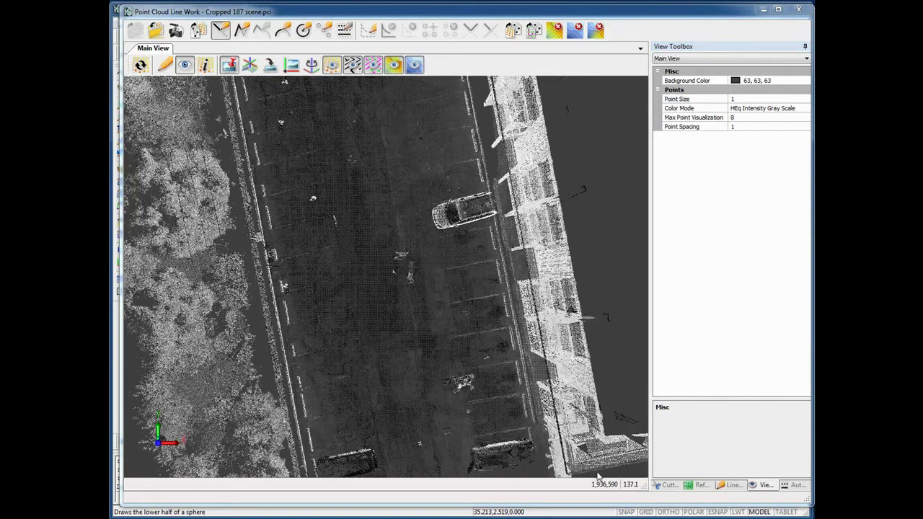
drag(455, 407, 338, 362)
drag(377, 390, 388, 391)
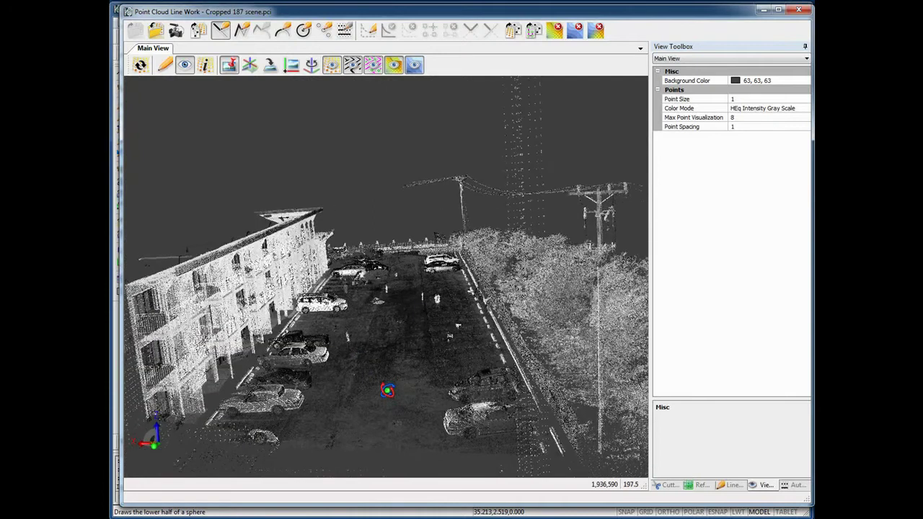
click(141, 65)
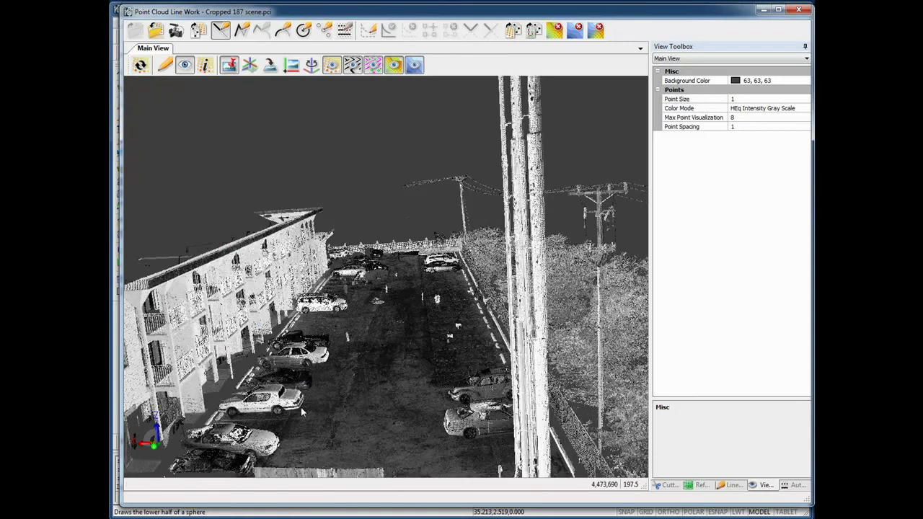
drag(296, 407, 371, 264)
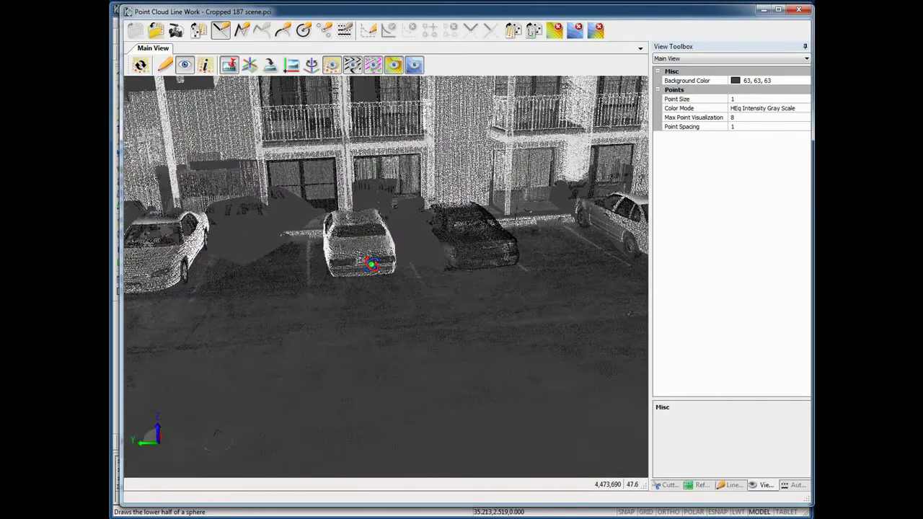
Set the point cloud's color mode to Color Map Rainbow and reload the points.
click(799, 108)
click(805, 108)
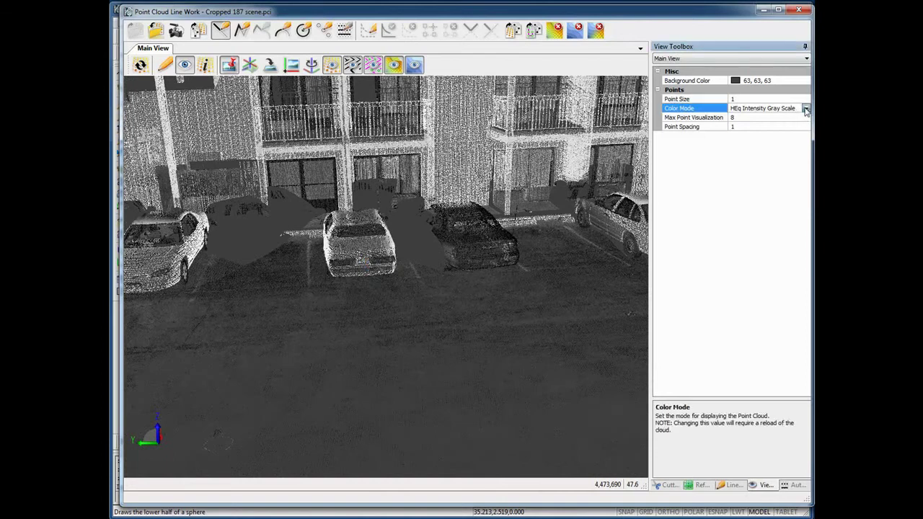
click(763, 134)
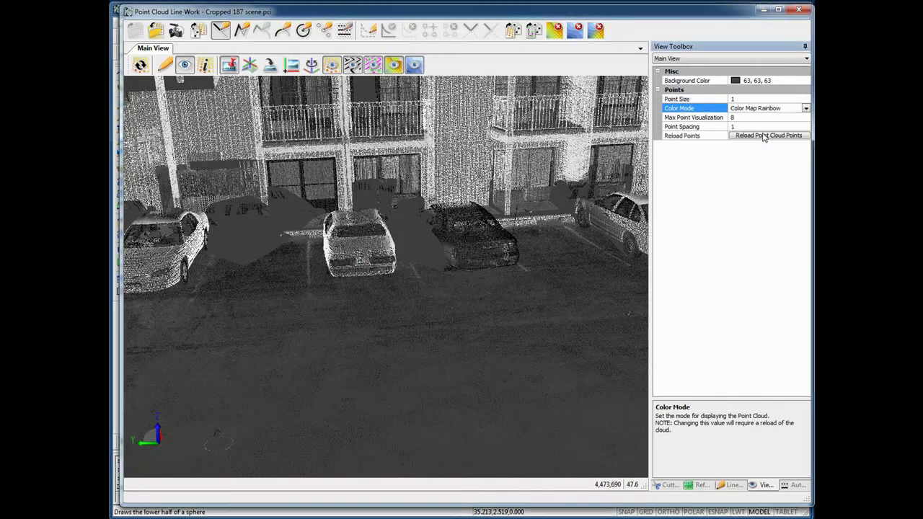
click(770, 136)
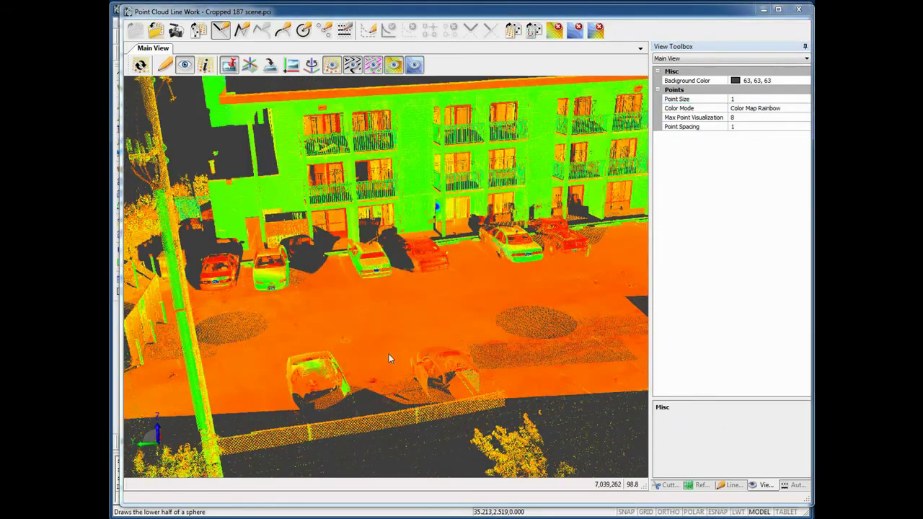
Inspect the rainbow-colored parking lot and the figure lying on the ground up close, refreshing the cloud for denser points.
drag(389, 353, 495, 338)
drag(539, 223, 316, 339)
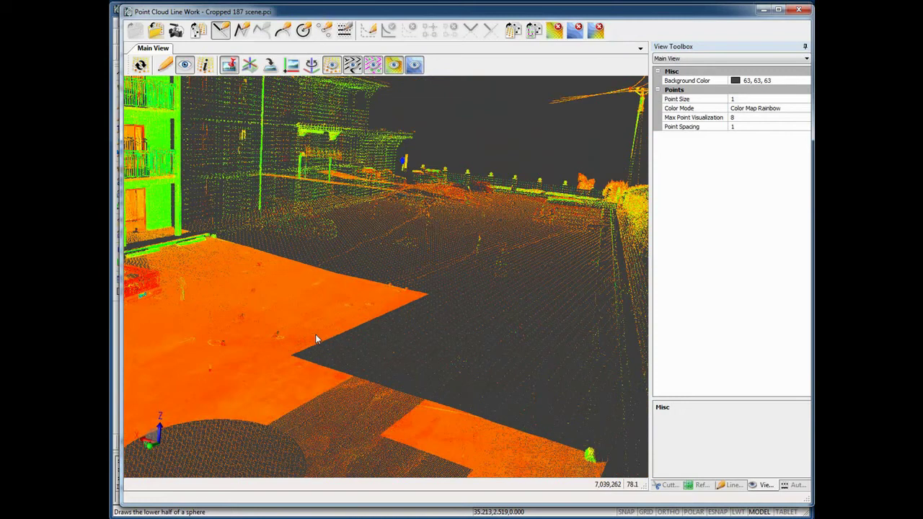
click(140, 65)
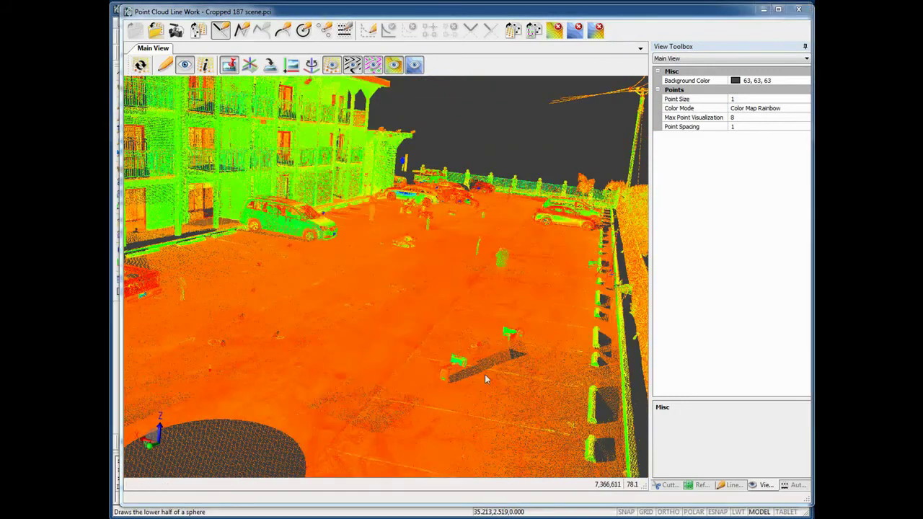
double_click(404, 245)
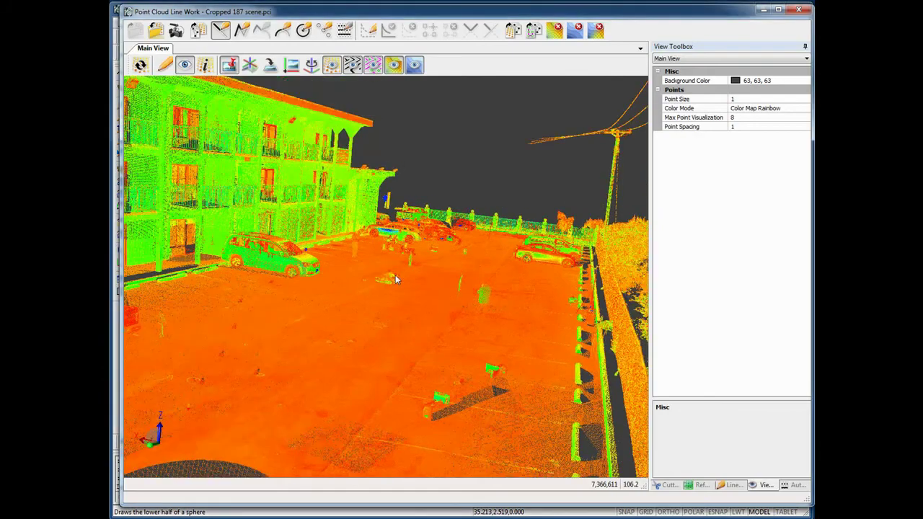
scroll(389, 285, up, 10)
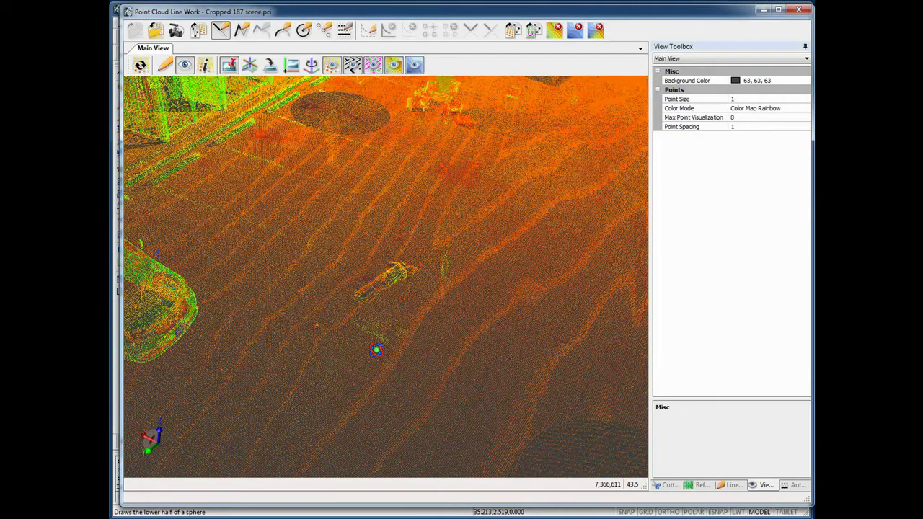
drag(374, 361, 377, 379)
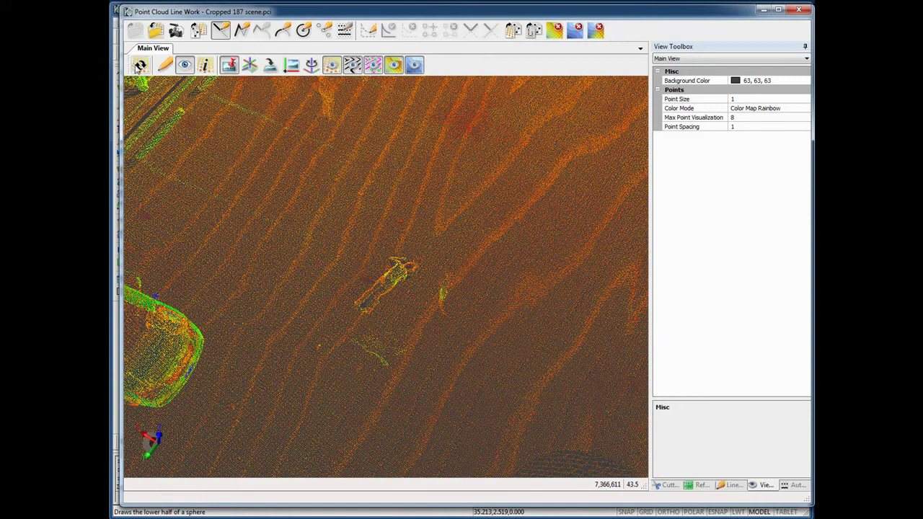
click(140, 65)
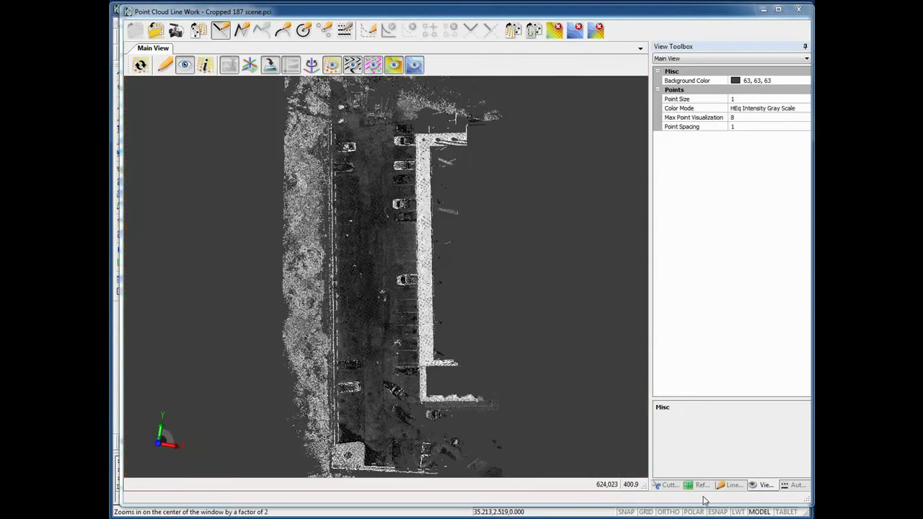
click(665, 486)
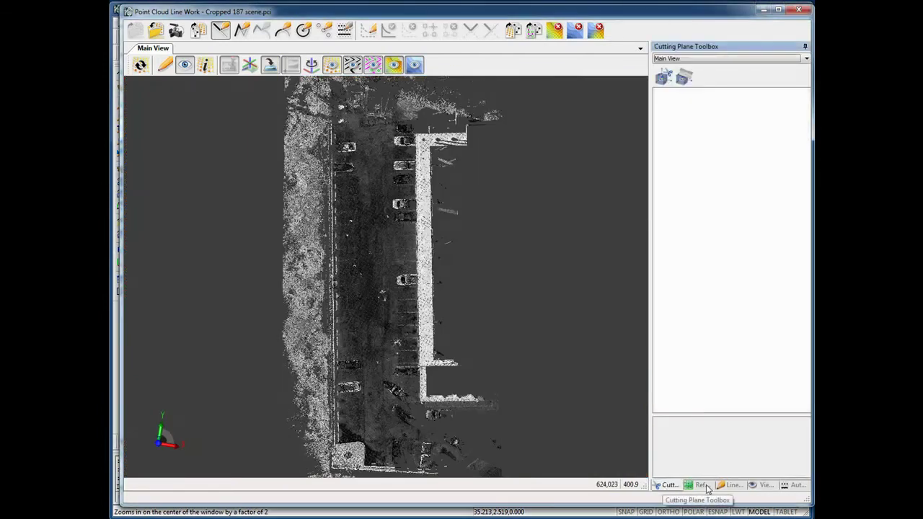
click(701, 487)
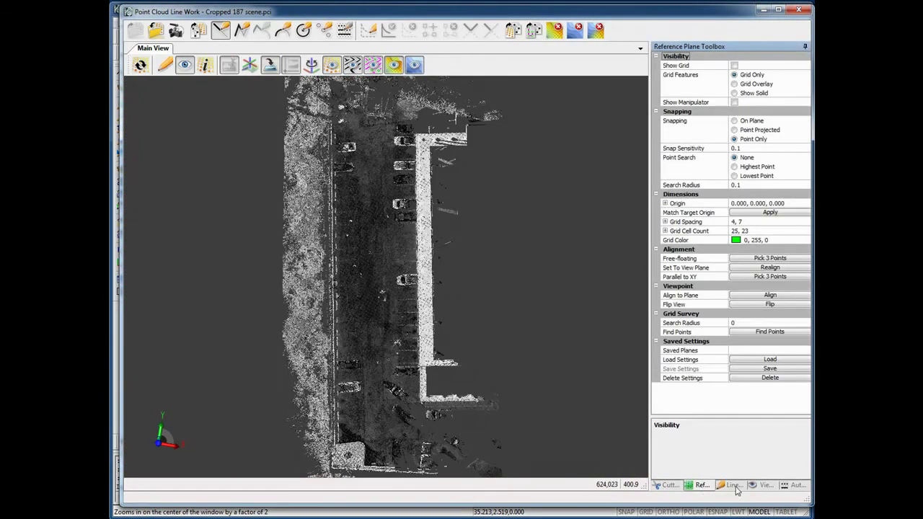
click(733, 486)
click(762, 488)
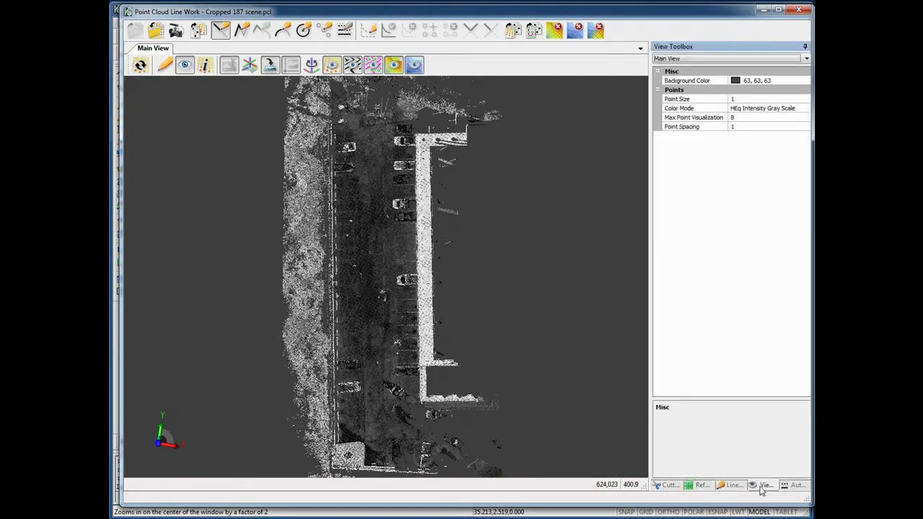
Define a reference plane parallel to XY by picking three points on the parking lot pavement.
click(700, 488)
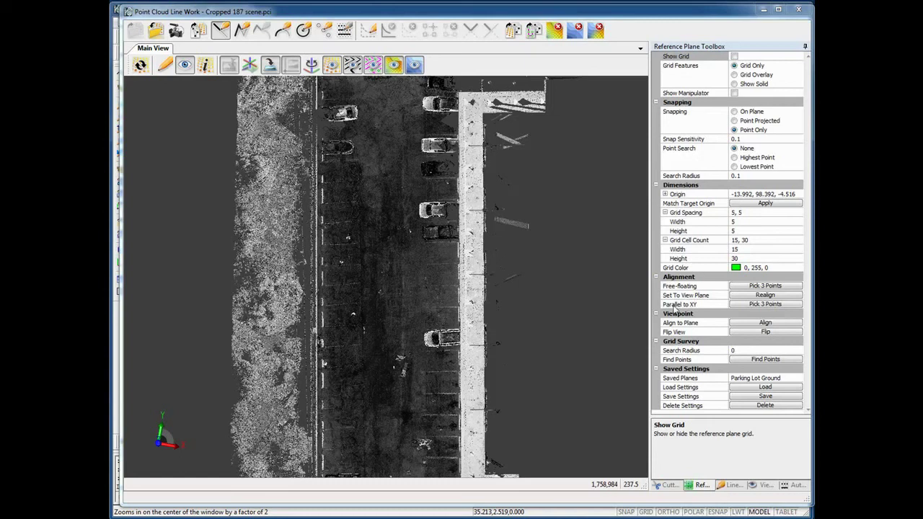
click(743, 306)
click(742, 306)
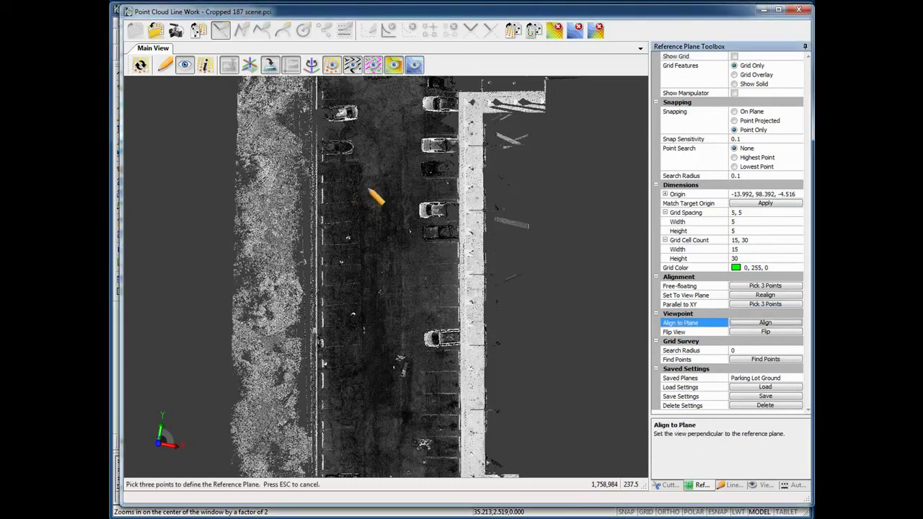
click(363, 162)
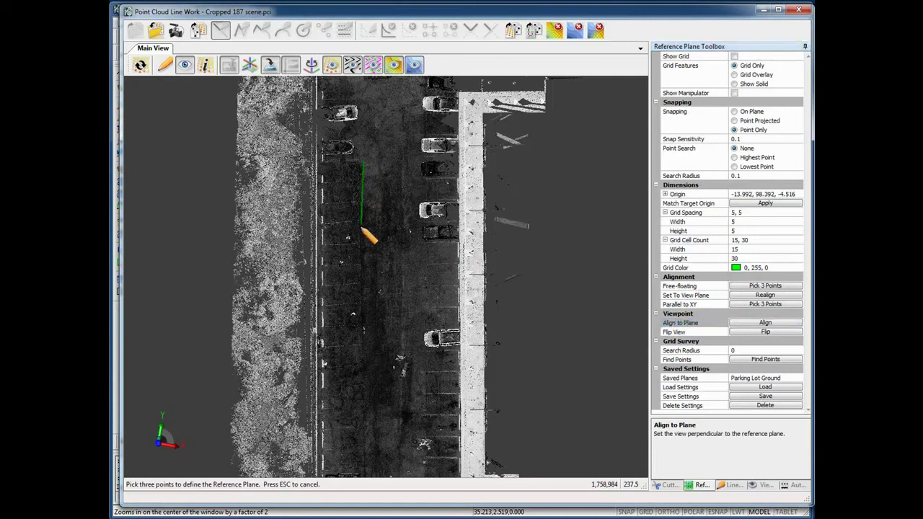
click(365, 273)
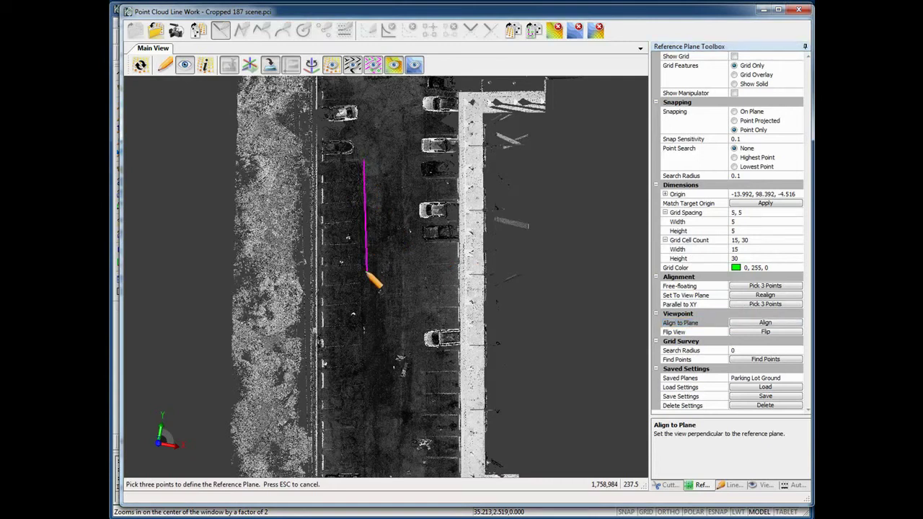
click(418, 275)
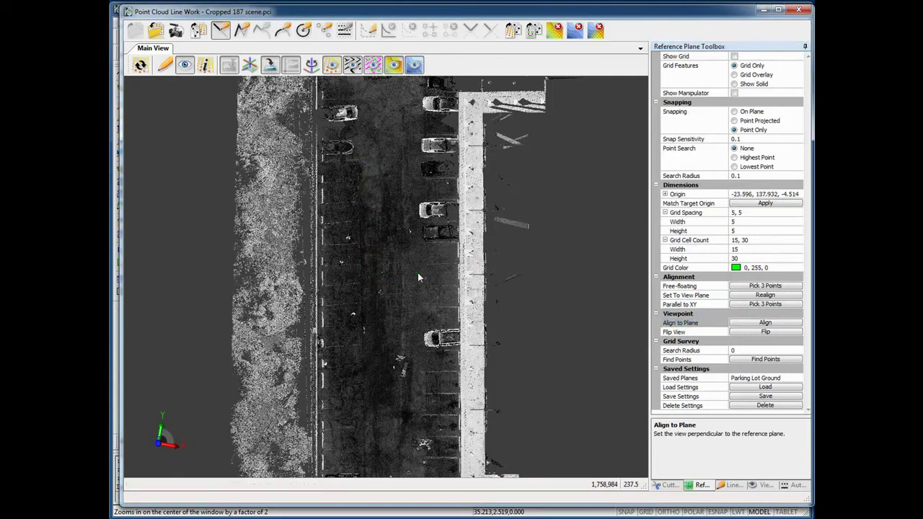
Show the reference plane grid and examine in perspective how it lies on the parking lot surface.
click(735, 56)
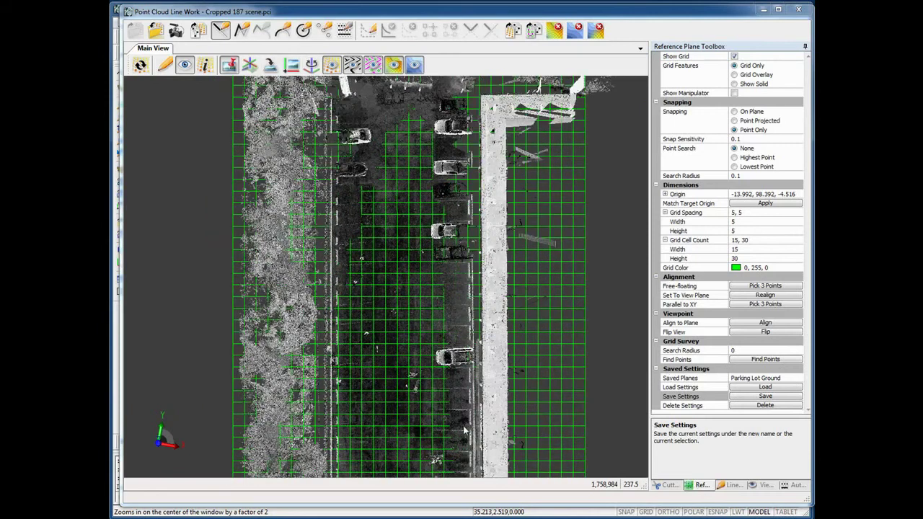
drag(464, 430, 583, 378)
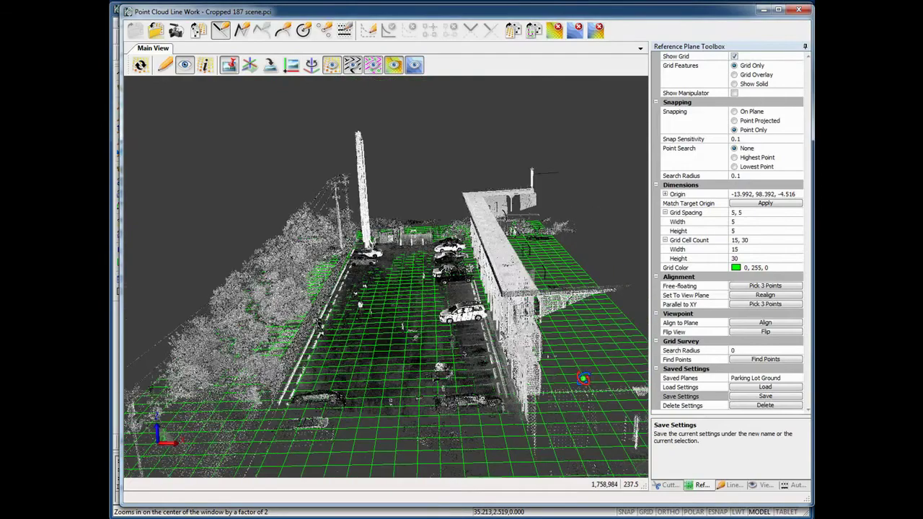
scroll(422, 295, up, 5)
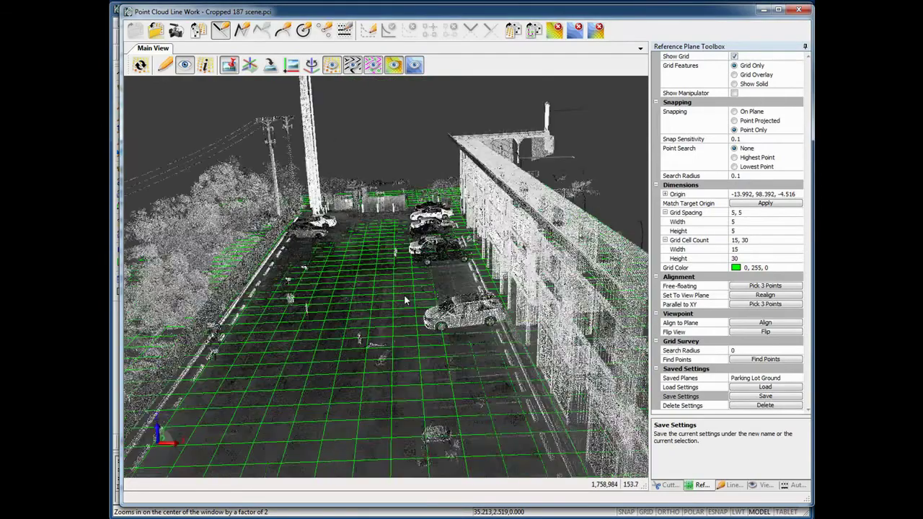
mouse_move(397, 334)
mouse_down()
mouse_move(398, 349)
mouse_move(404, 338)
mouse_up()
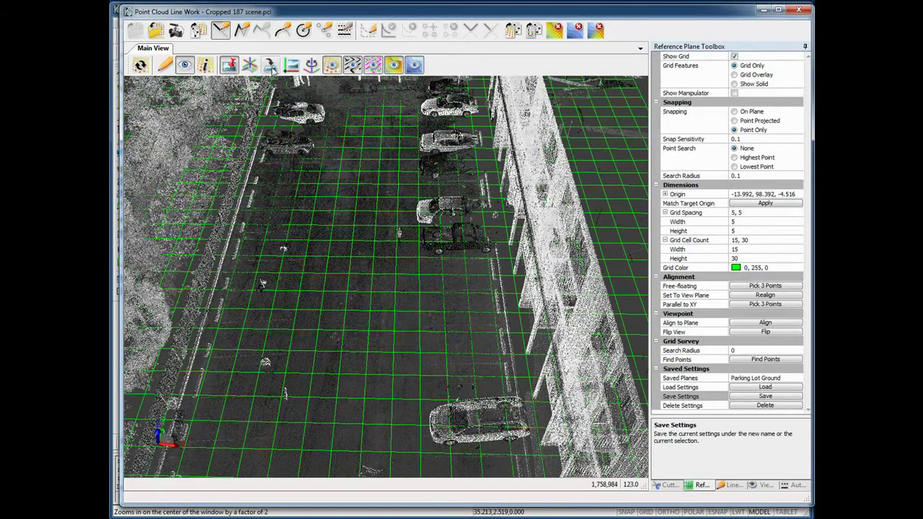
Lock the view perpendicular to the reference plane with its grid hidden, and set snapping to On Plane.
click(270, 66)
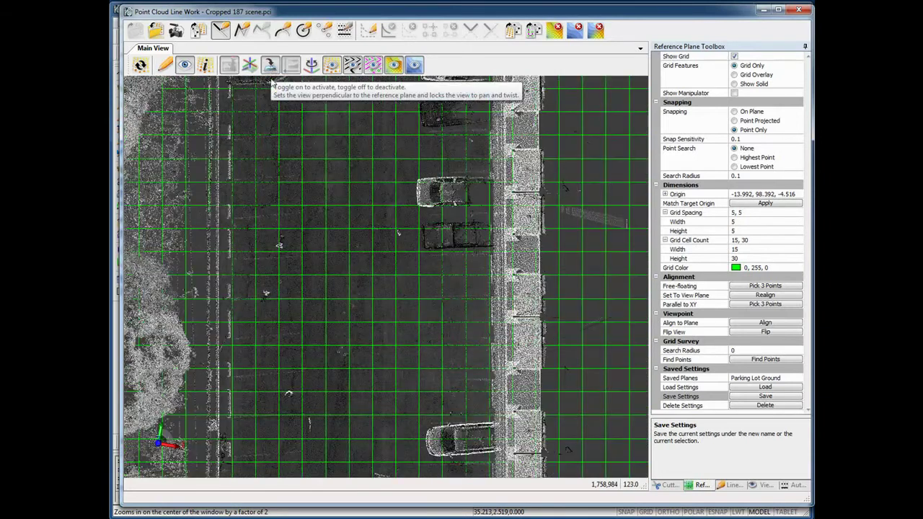
click(734, 57)
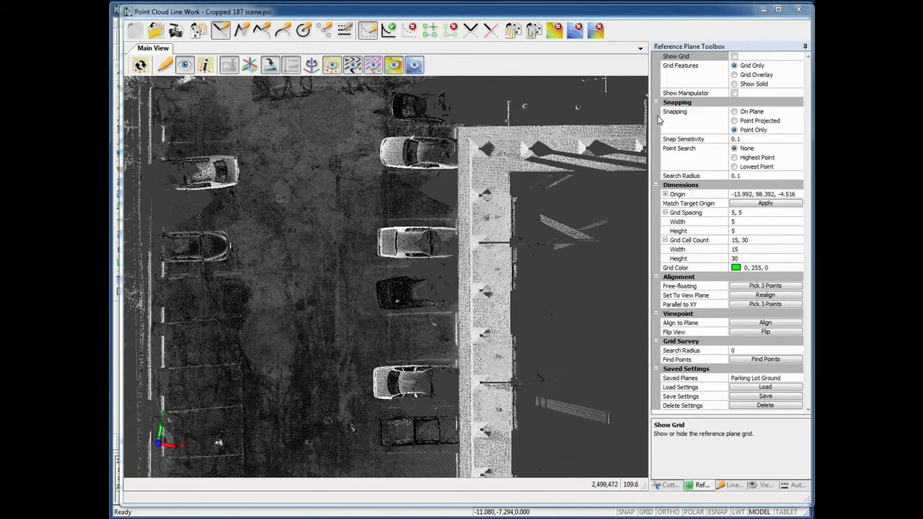
click(734, 112)
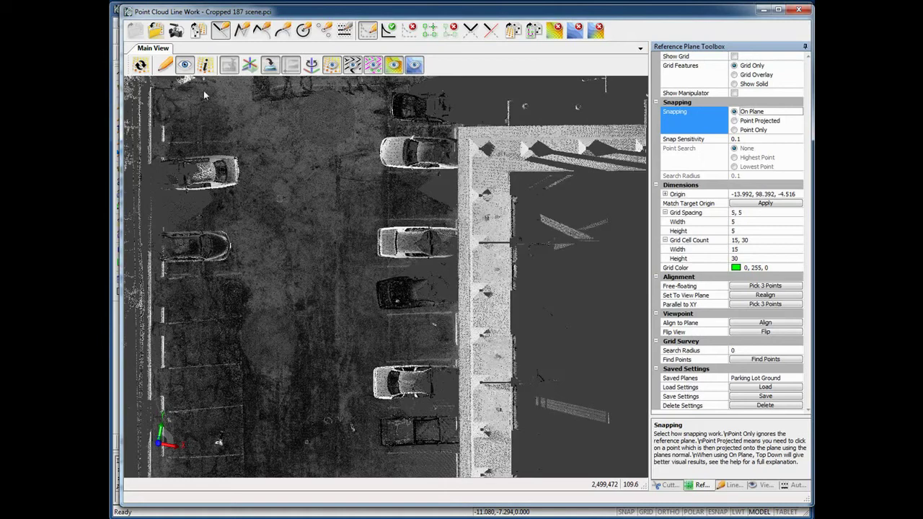
Trace the two painted parking stall lines on either side of the white car in the row beside the building.
click(166, 67)
middle_drag(335, 205, 290, 279)
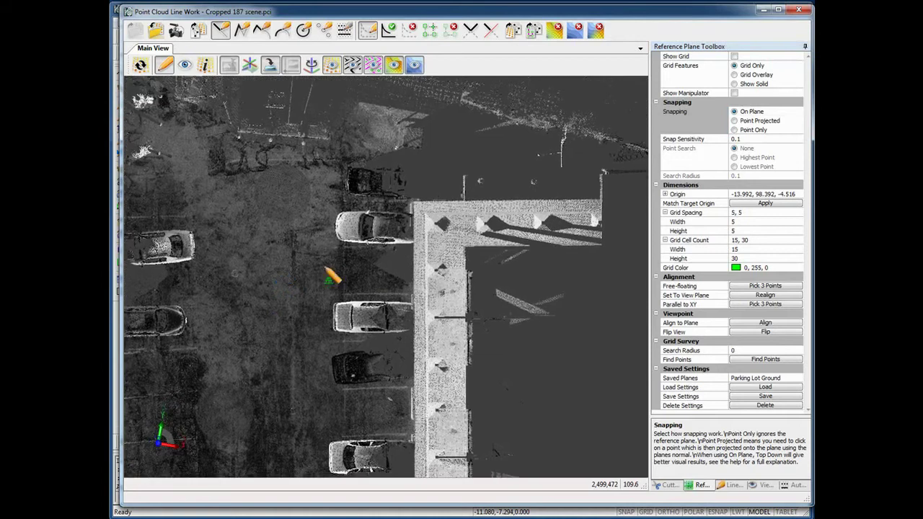
scroll(353, 321, up, 1)
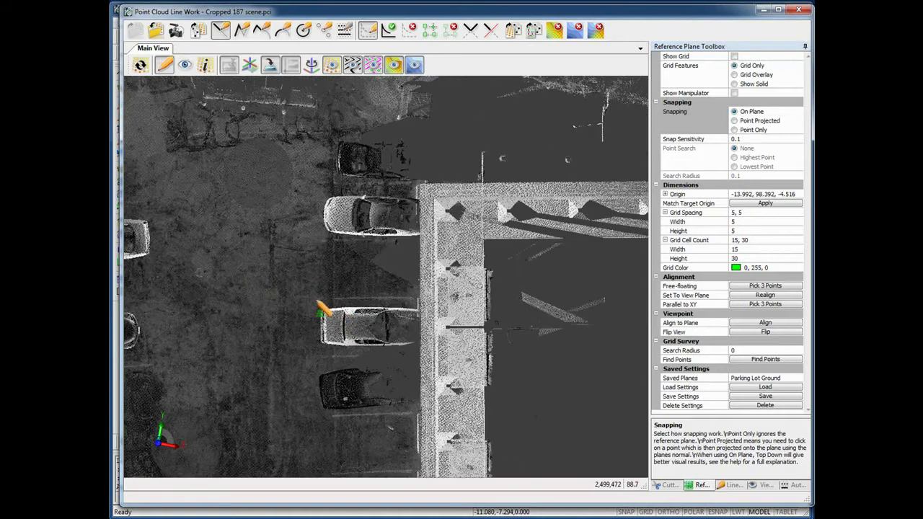
click(317, 298)
click(316, 357)
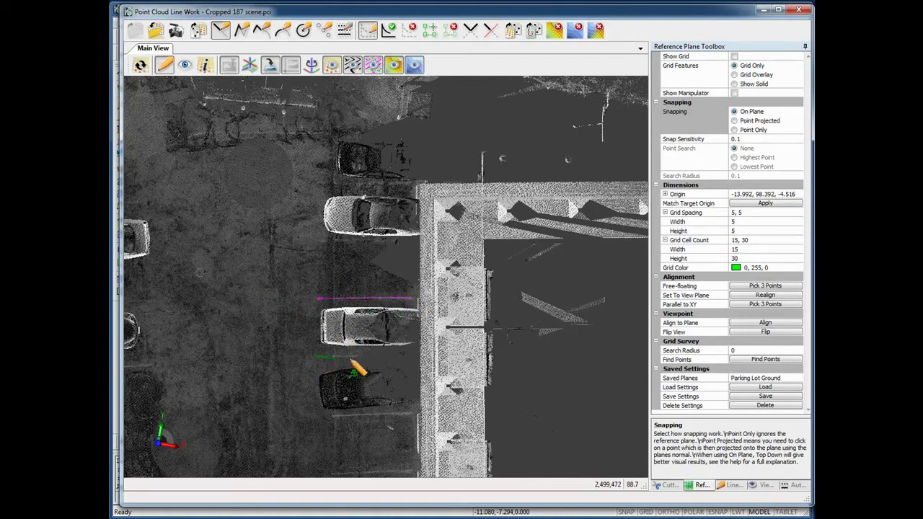
click(406, 356)
Trace the stall line below the neighbouring dark car, check the three lines without the point cloud, and accept the line work.
scroll(317, 328, down, 3)
scroll(268, 350, up, 3)
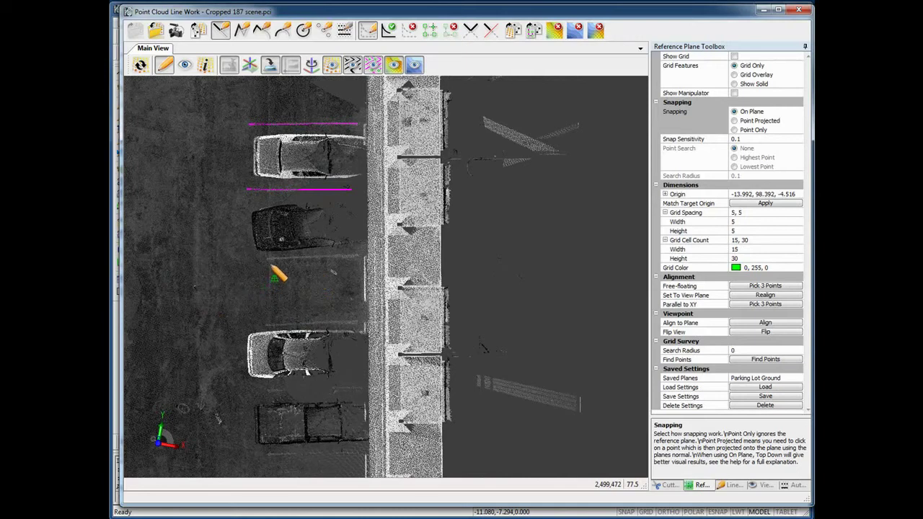
click(267, 258)
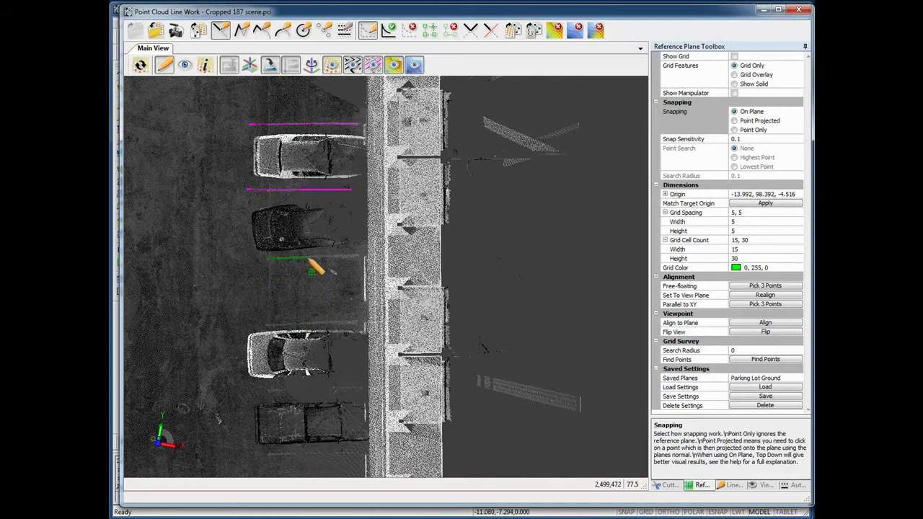
click(358, 256)
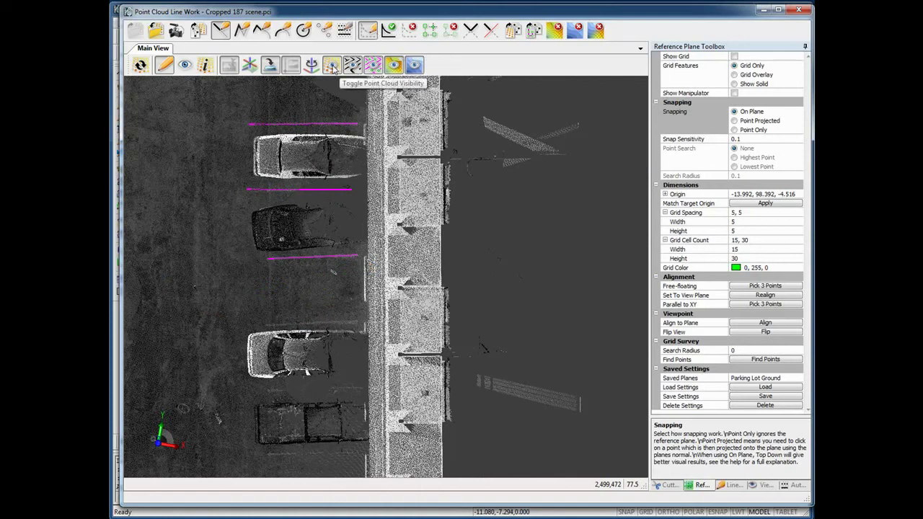
click(332, 66)
click(332, 66)
click(390, 31)
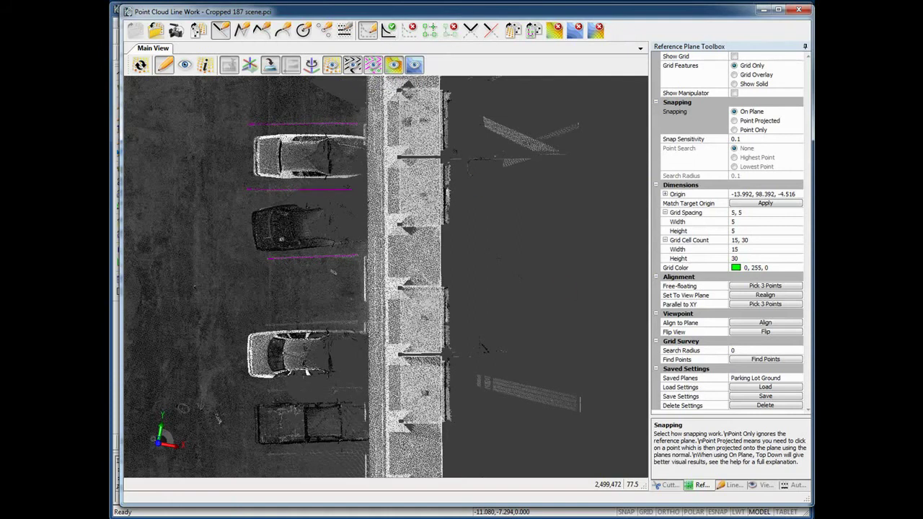
Review the accepted stall lines at full extents in the MapScenes drawing, and import the current drawing back into Point Cloud Line Work.
click(764, 9)
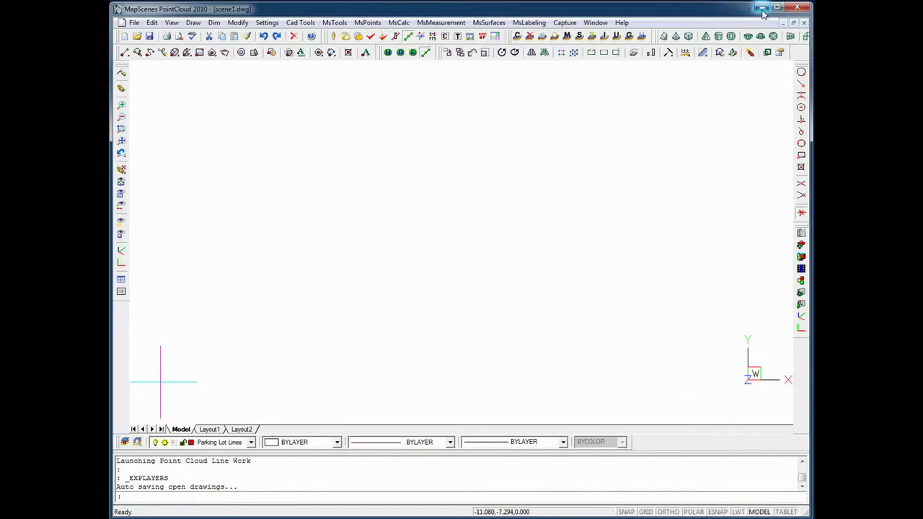
middle_click(645, 420)
middle_click(644, 421)
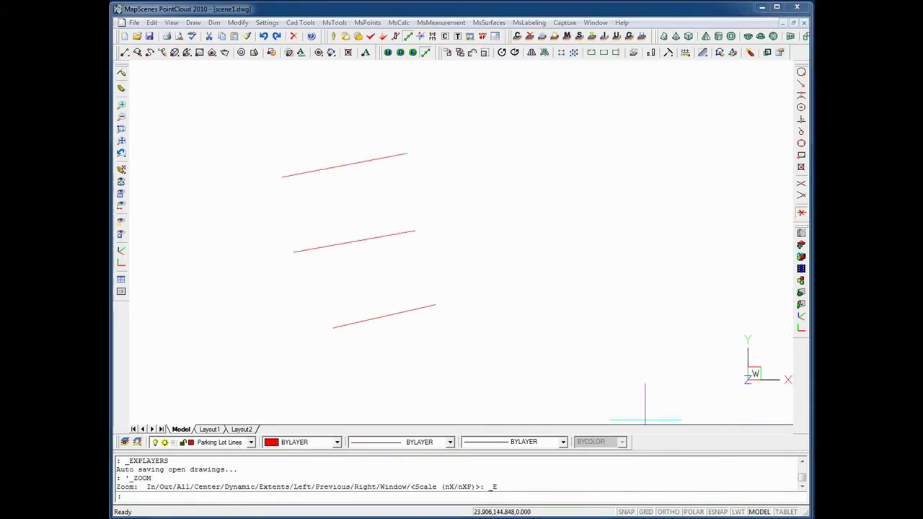
key(alt+Tab)
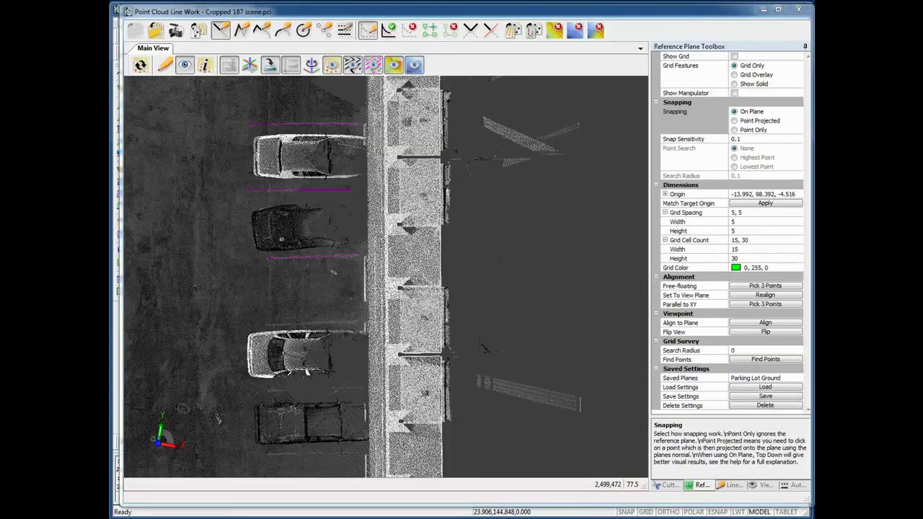
click(197, 31)
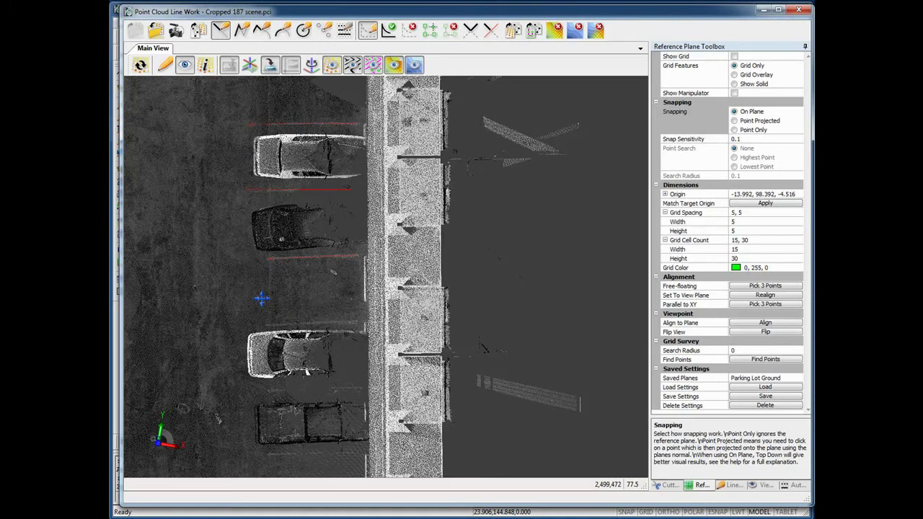
Draw three connected lines along the end and both sides of the white car between the upper two traced stall lines.
middle_drag(261, 298, 290, 375)
scroll(318, 323, up, 3)
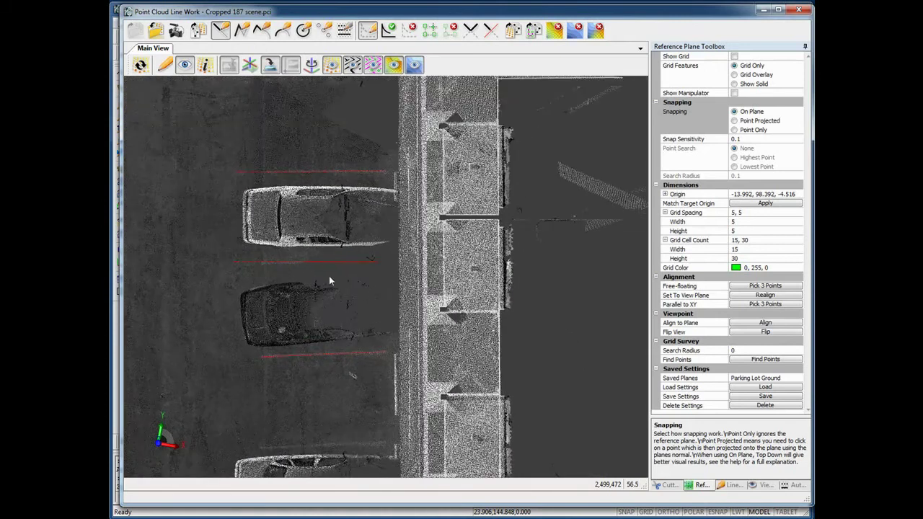
middle_drag(329, 279, 339, 325)
scroll(321, 305, up, 3)
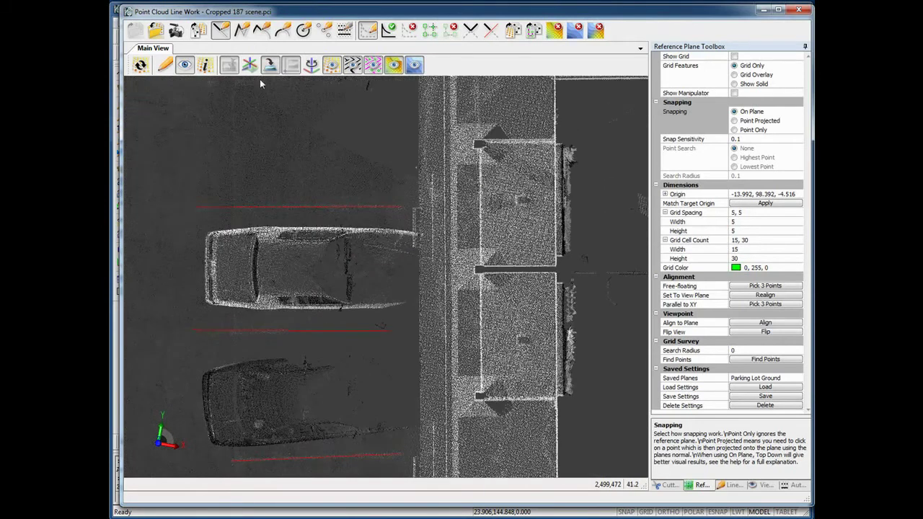
click(170, 67)
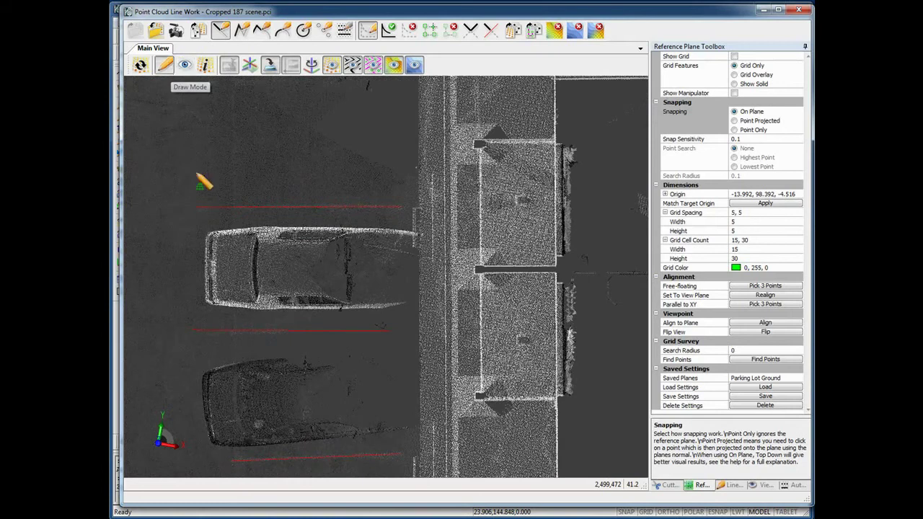
click(342, 229)
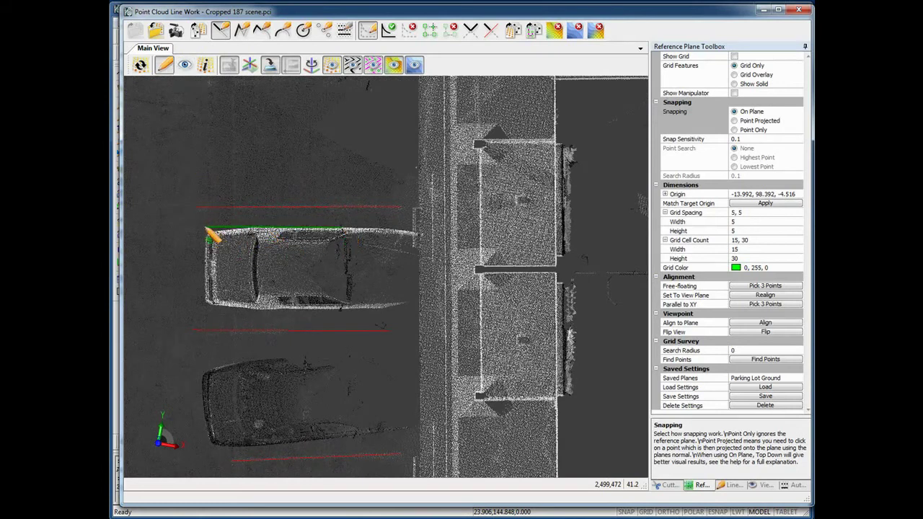
click(206, 231)
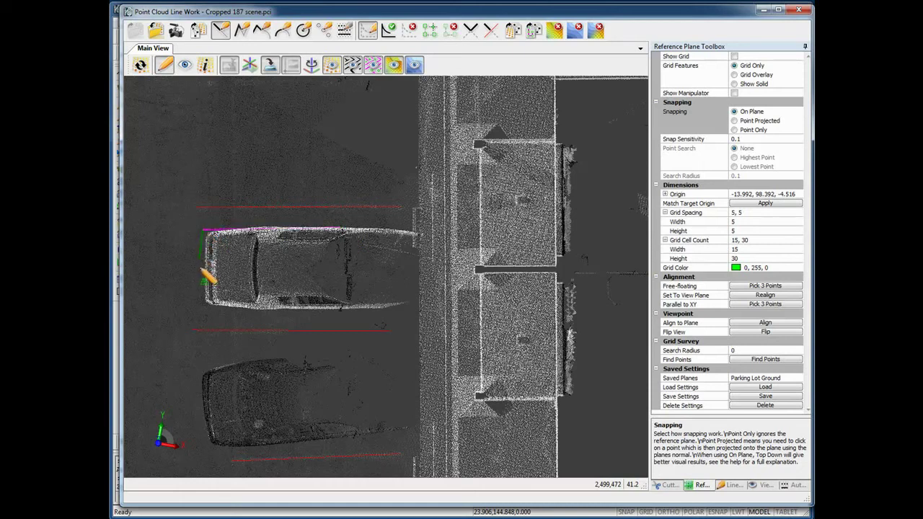
click(204, 306)
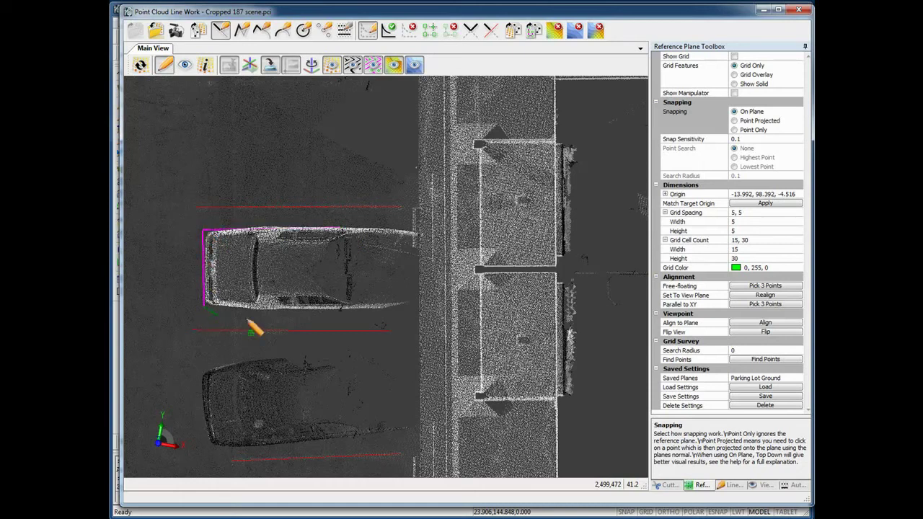
click(326, 310)
Outline the end and both sides of the white car near the building corner with three connected lines.
scroll(257, 310, down, 2)
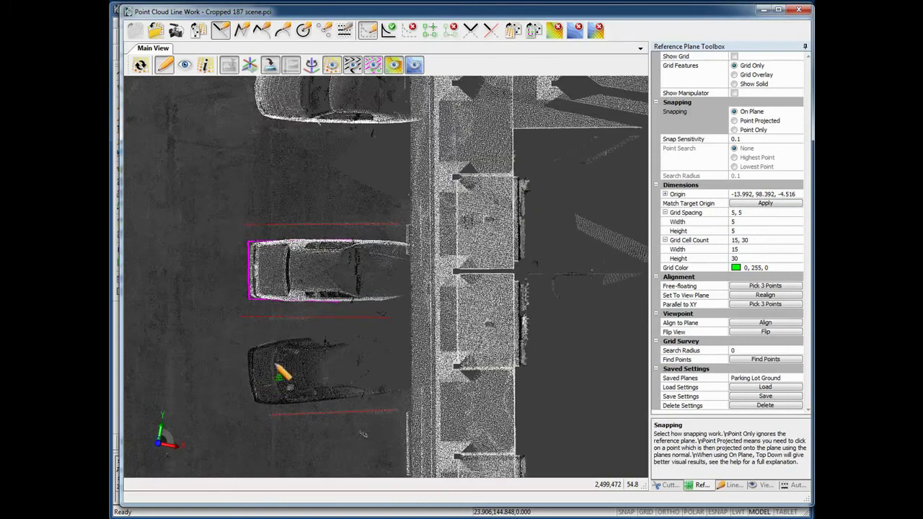
middle_drag(343, 192, 280, 365)
scroll(256, 281, up, 2)
middle_drag(260, 274, 319, 381)
scroll(332, 346, up, 2)
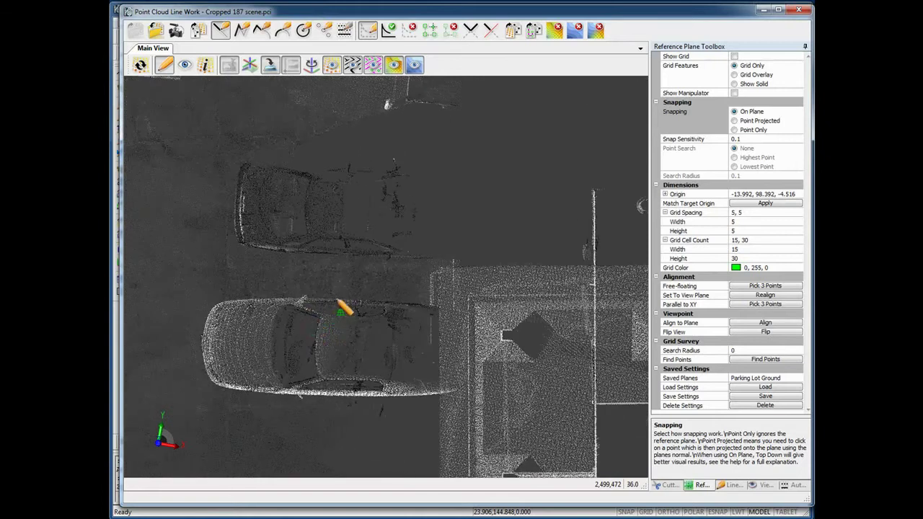
click(204, 300)
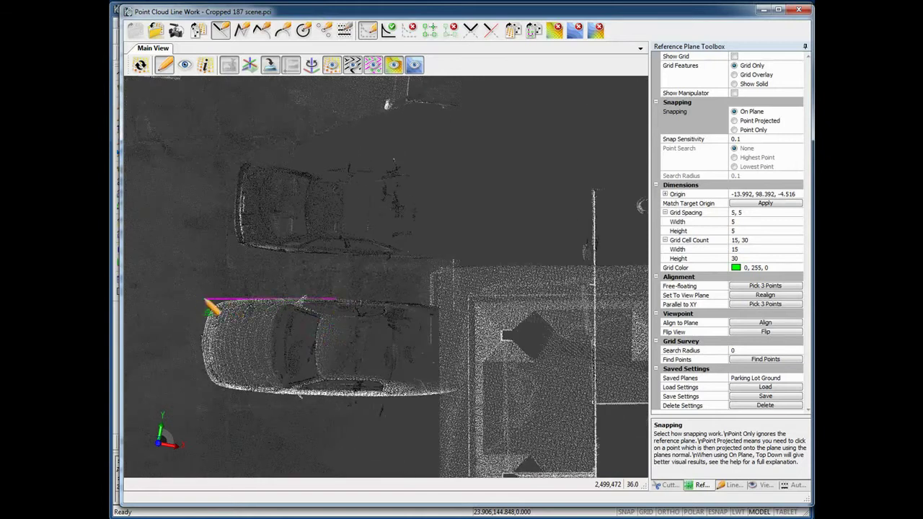
click(204, 383)
click(321, 396)
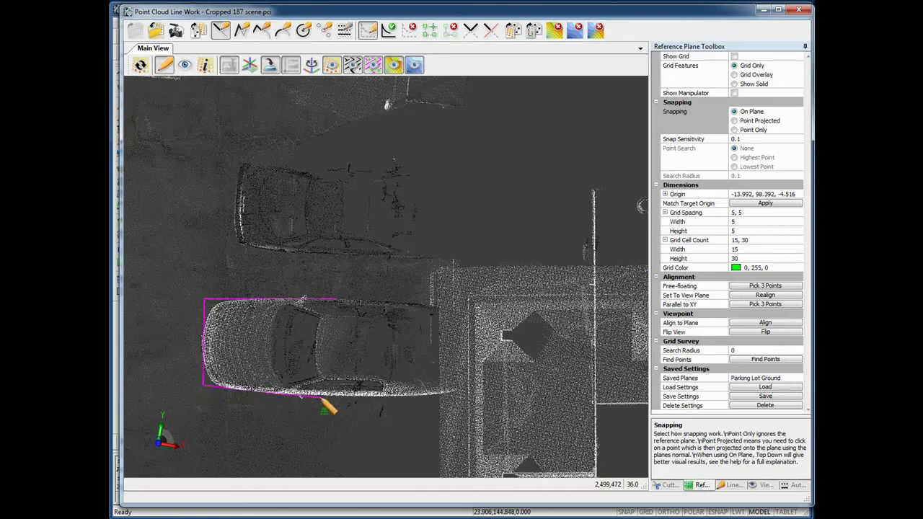
Hide the point cloud to check the two car outlines, and accept them as line work.
click(332, 67)
middle_drag(324, 245, 311, 281)
middle_drag(349, 391, 346, 290)
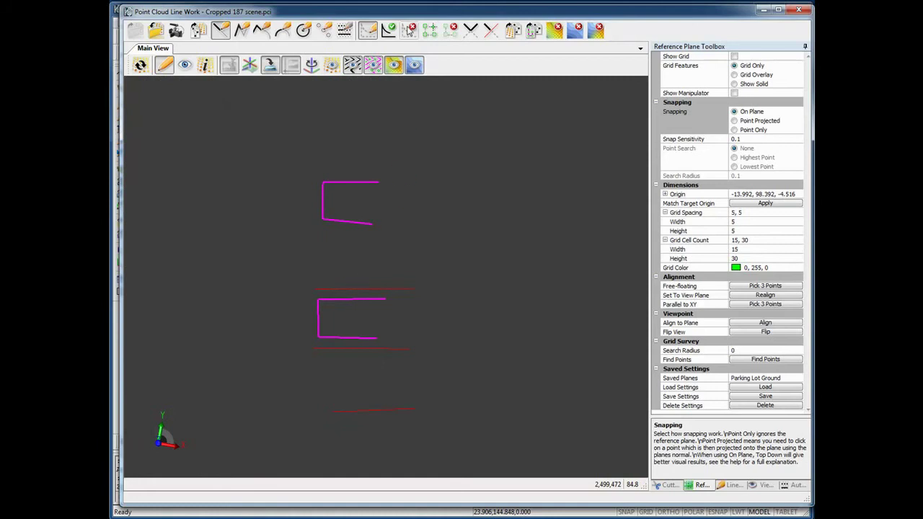
click(389, 31)
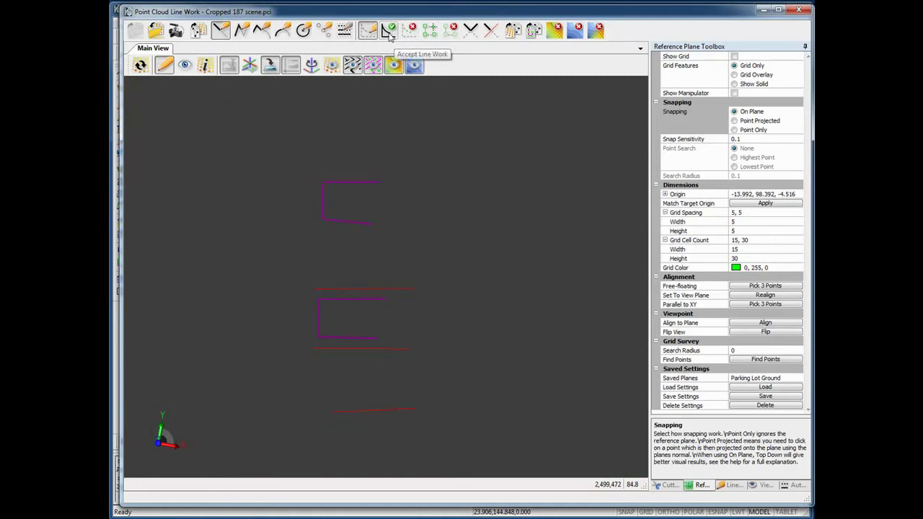
Check the car outlines in the MapScenes drawing, import the current drawing again, and show the point cloud beneath it.
click(766, 10)
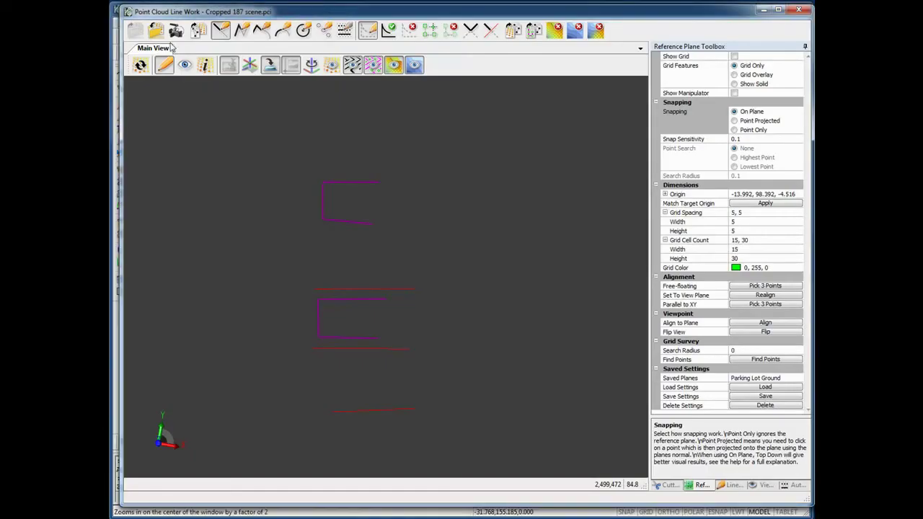
click(198, 30)
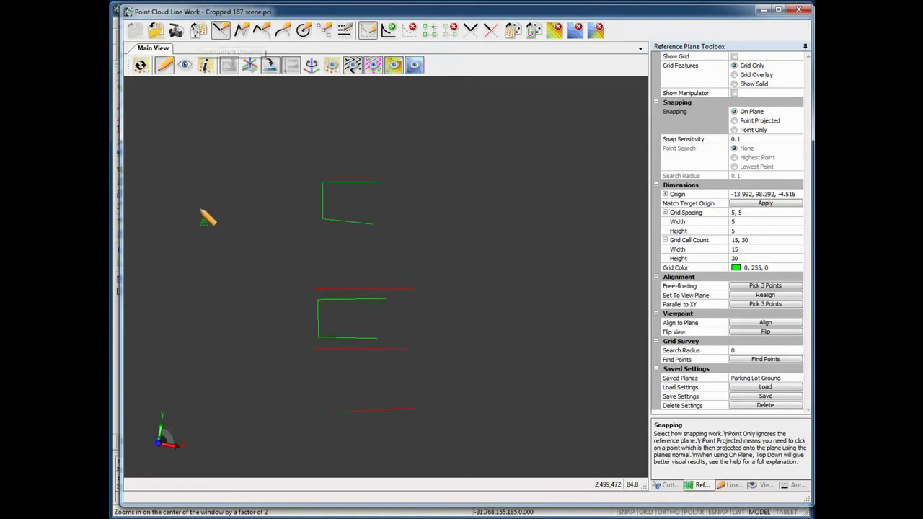
click(333, 67)
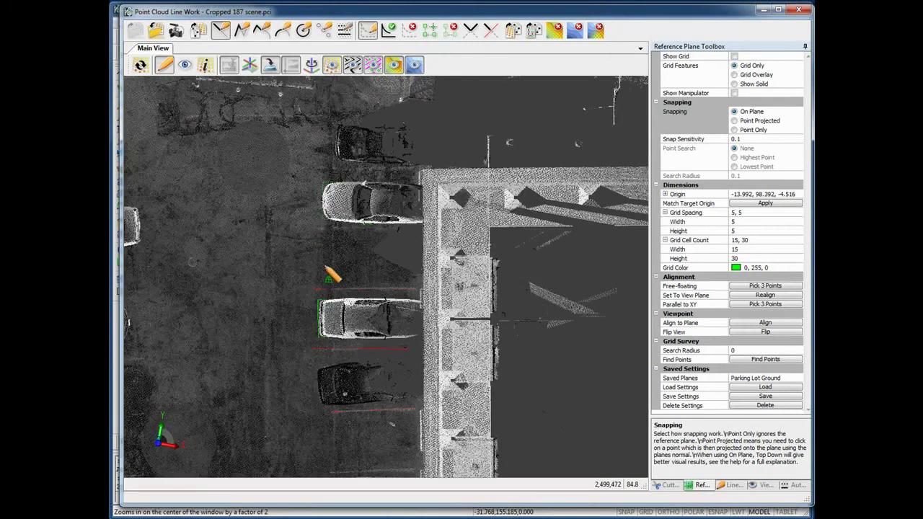
Examine the completed scene line work and vehicle symbols across the whole parking lot, with and without the point cloud.
scroll(328, 285, down, 1)
scroll(320, 303, down, 1)
scroll(305, 319, down, 1)
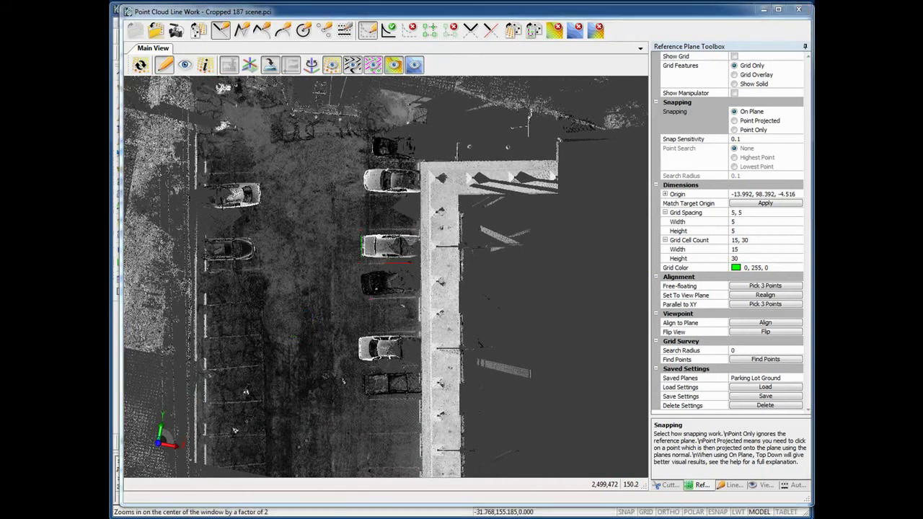
scroll(457, 158, down, 5)
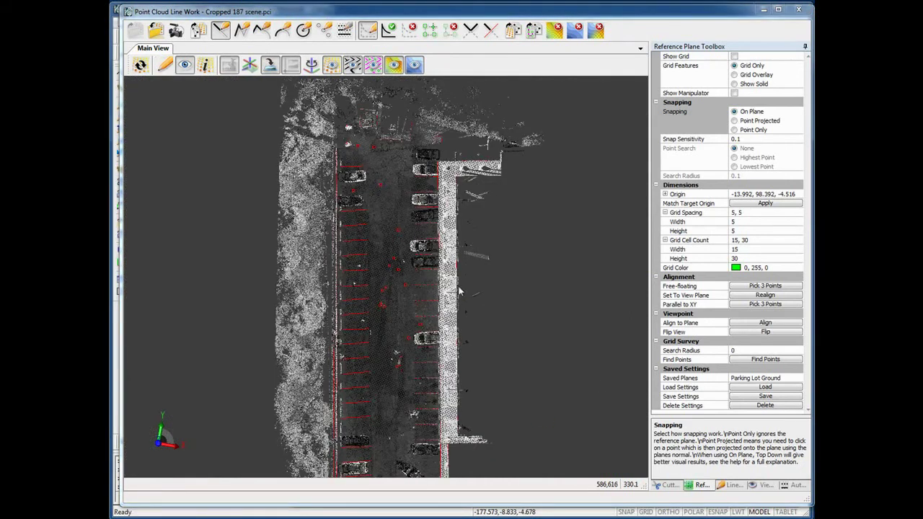
scroll(501, 291, up, 2)
middle_drag(473, 259, 385, 378)
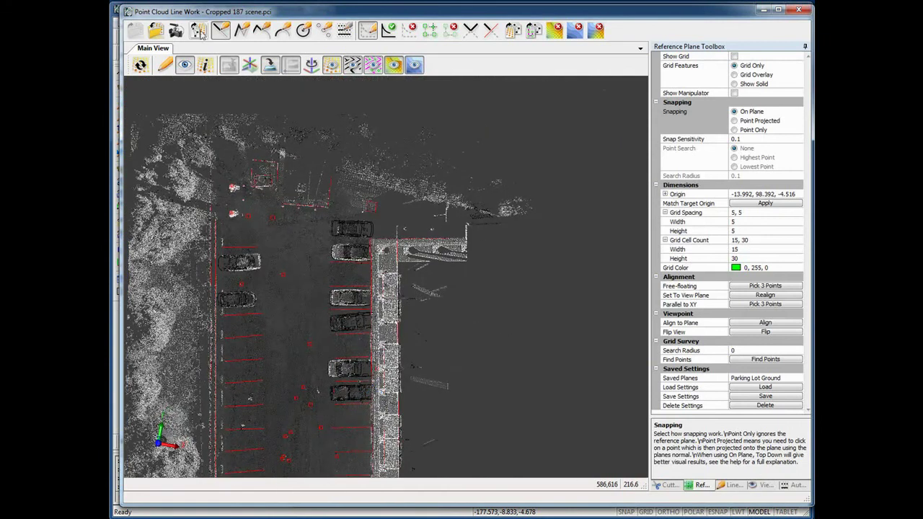
click(334, 66)
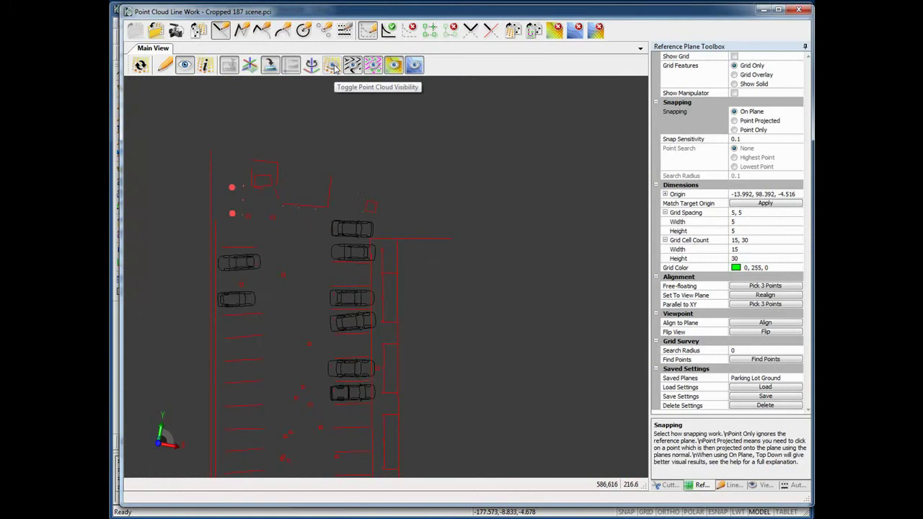
click(333, 67)
middle_drag(299, 334, 326, 279)
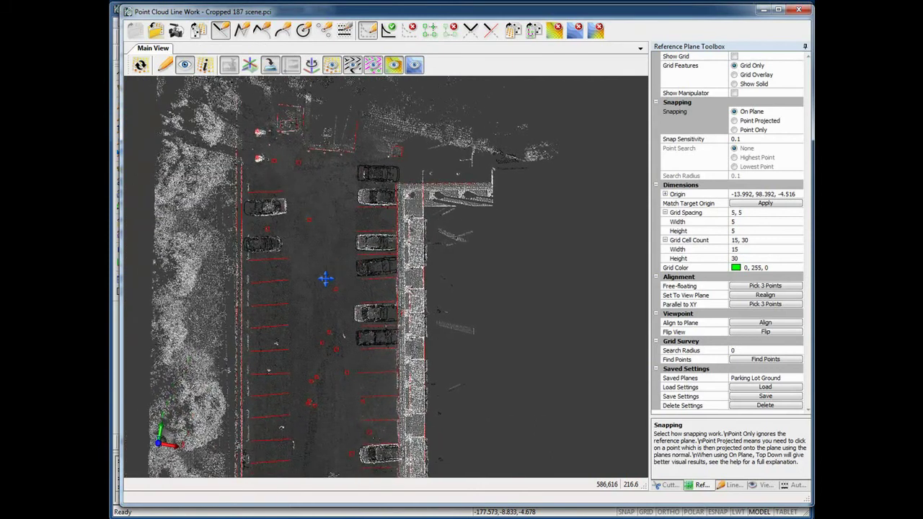
Compare the car symbols beside the building with the point cloud up close, reloading the points for more detail.
scroll(366, 260, up, 5)
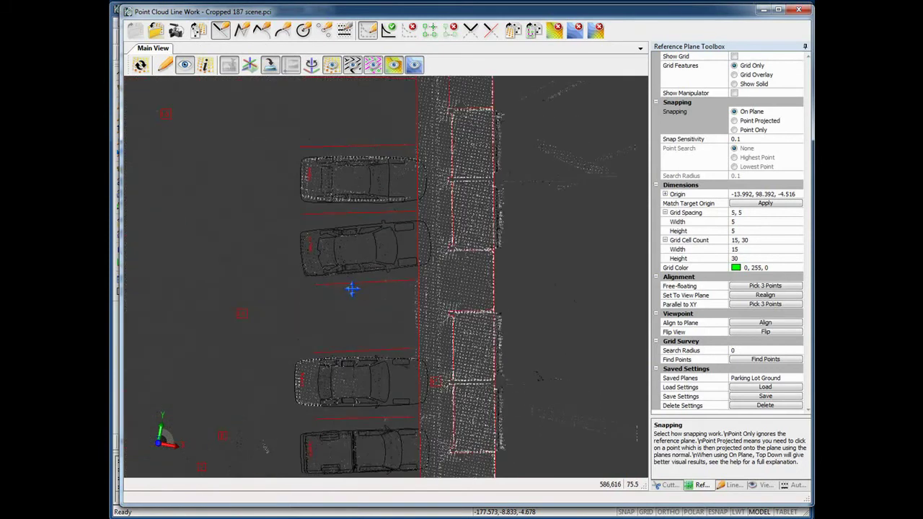
scroll(398, 302, up, 2)
middle_drag(398, 302, 398, 312)
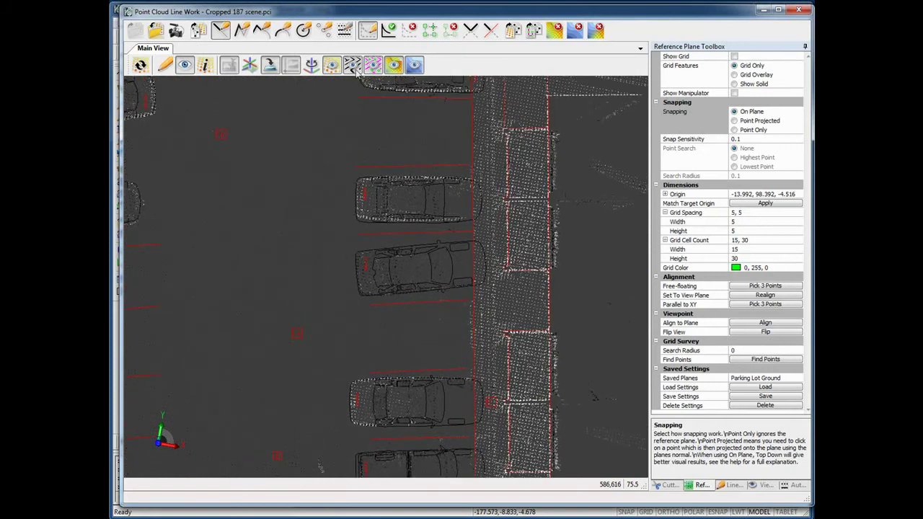
click(332, 66)
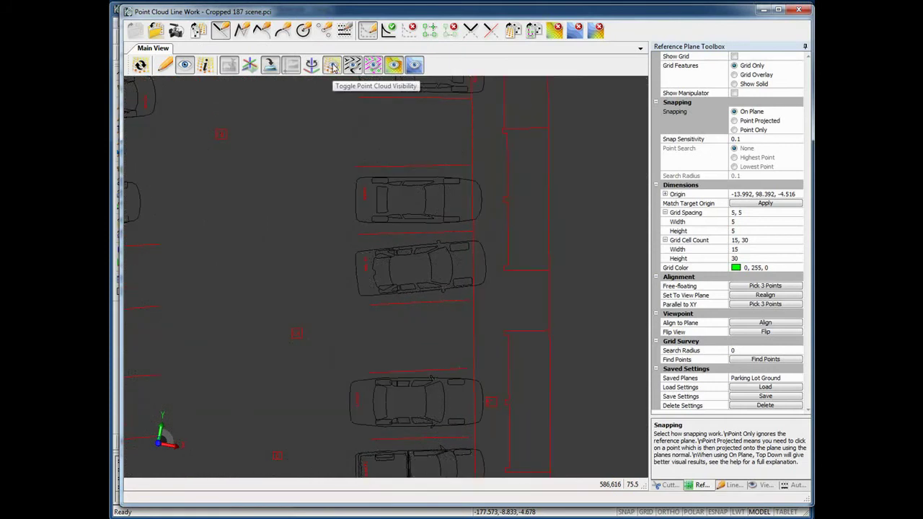
click(333, 66)
click(141, 65)
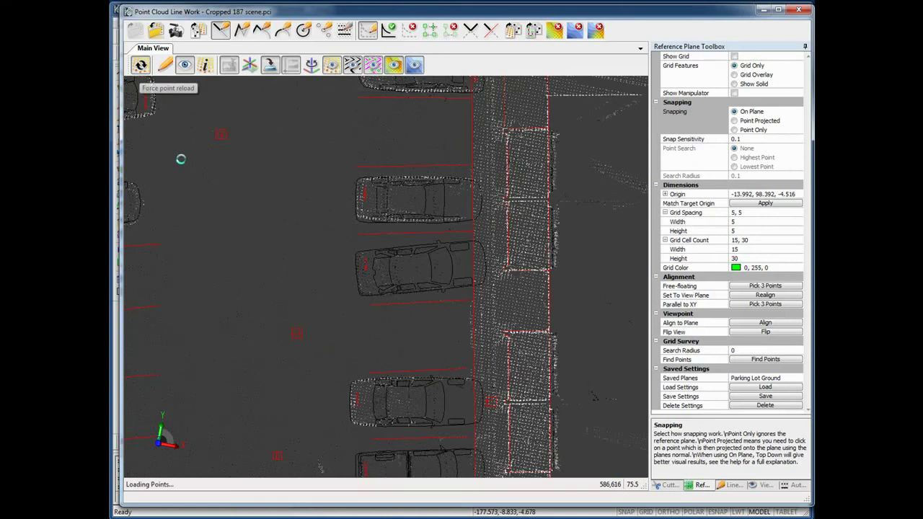
Inspect the car symbols, stall lines and sidewalk lines against the reloaded points, continuing along the building into the sparser part of the lot.
middle_drag(320, 258, 276, 273)
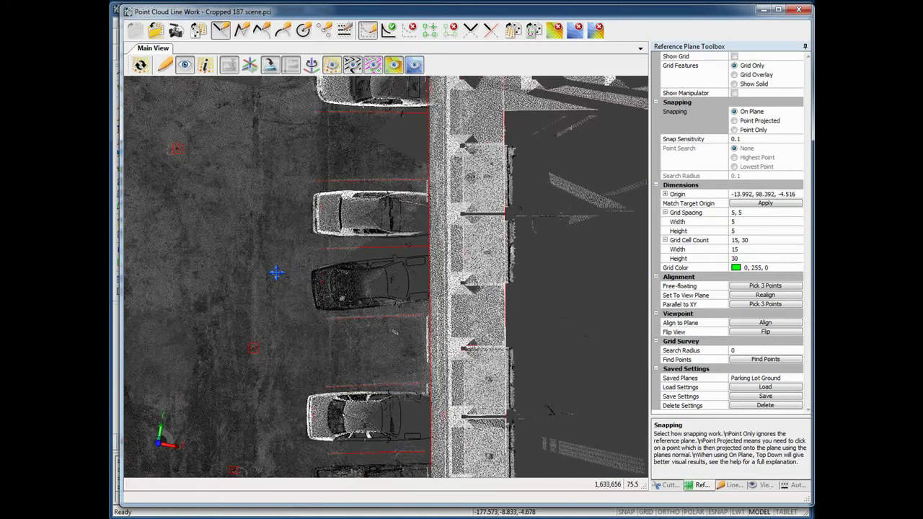
scroll(340, 285, up, 2)
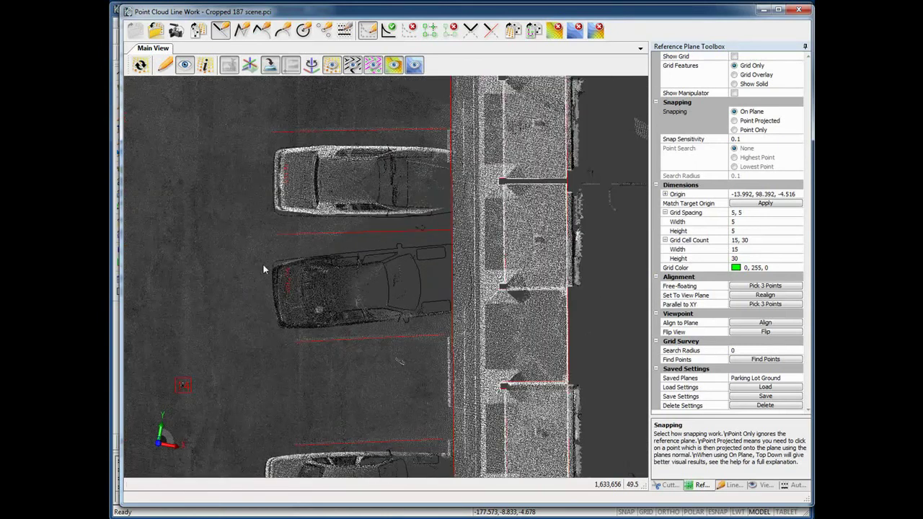
middle_drag(315, 225, 349, 265)
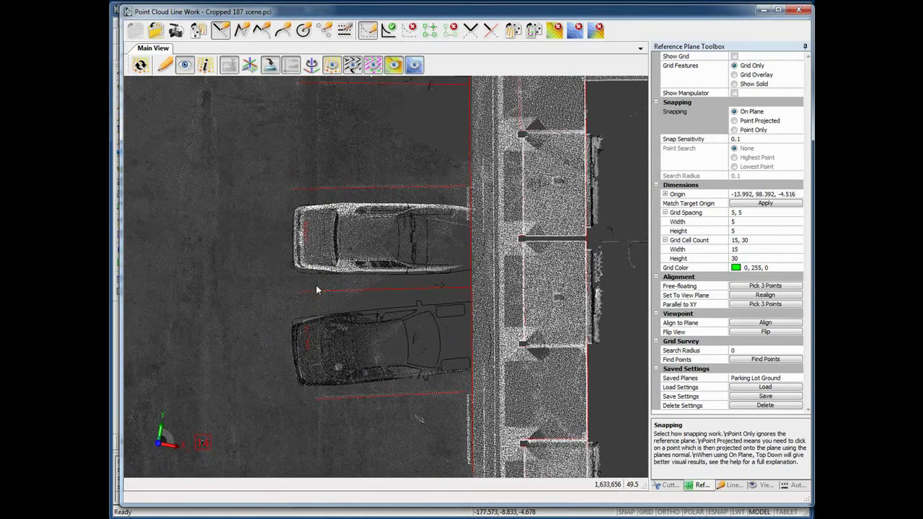
scroll(341, 271, down, 1)
middle_drag(407, 295, 319, 302)
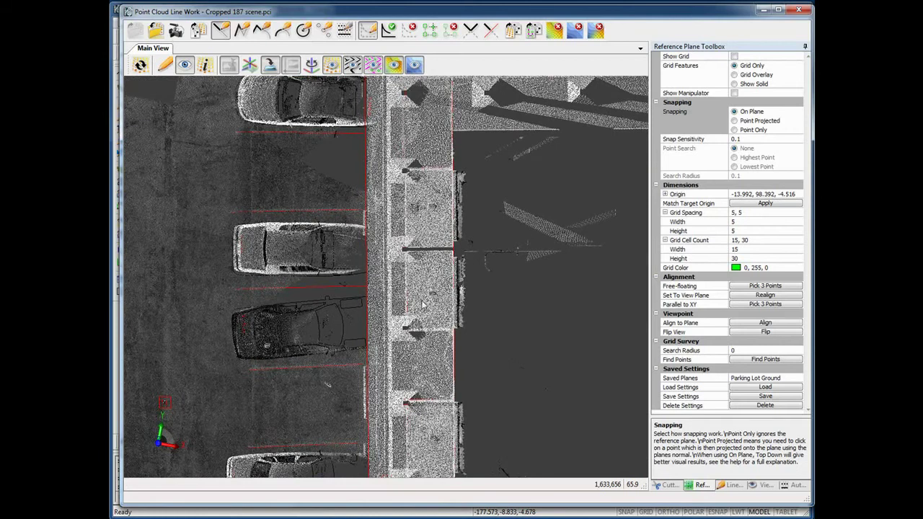
scroll(423, 305, down, 2)
middle_drag(282, 324, 364, 220)
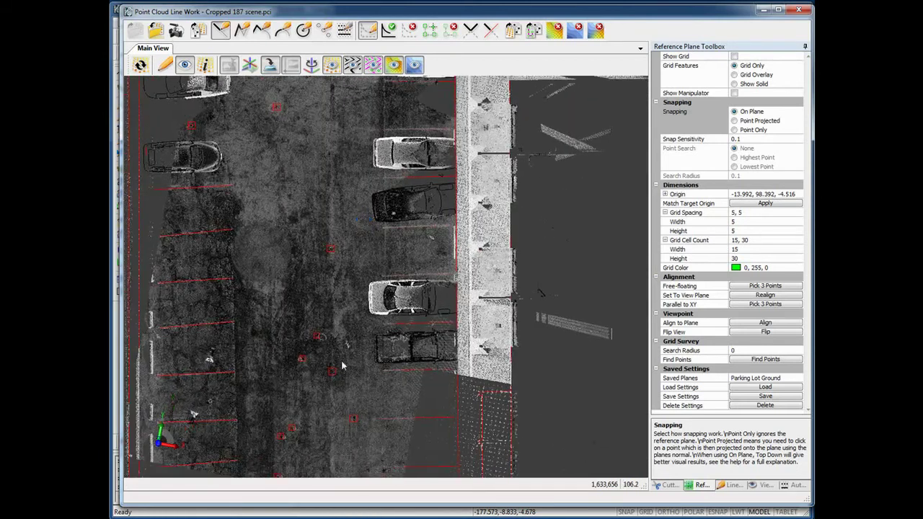
middle_drag(343, 366, 368, 247)
middle_drag(358, 331, 368, 279)
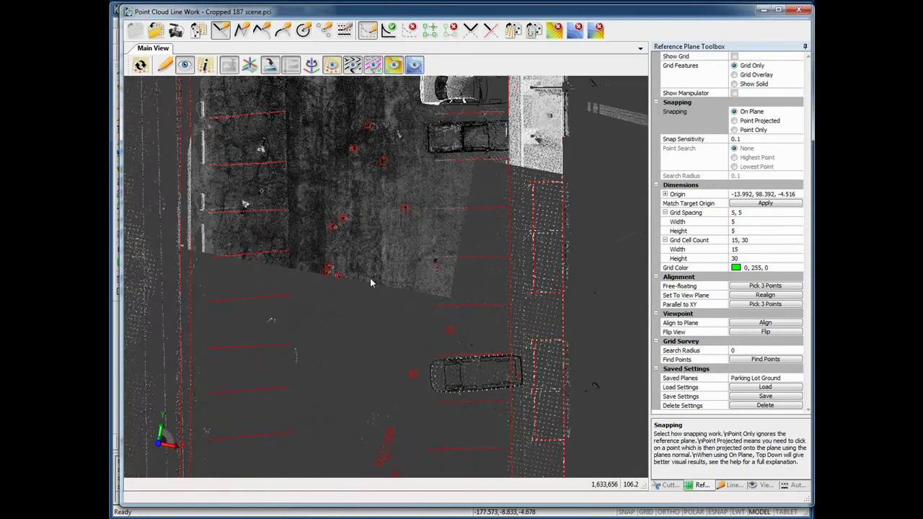
Examine the evidence markers and the traced outline at marker 1 up close, reloading the points for more detail.
scroll(369, 286, up, 4)
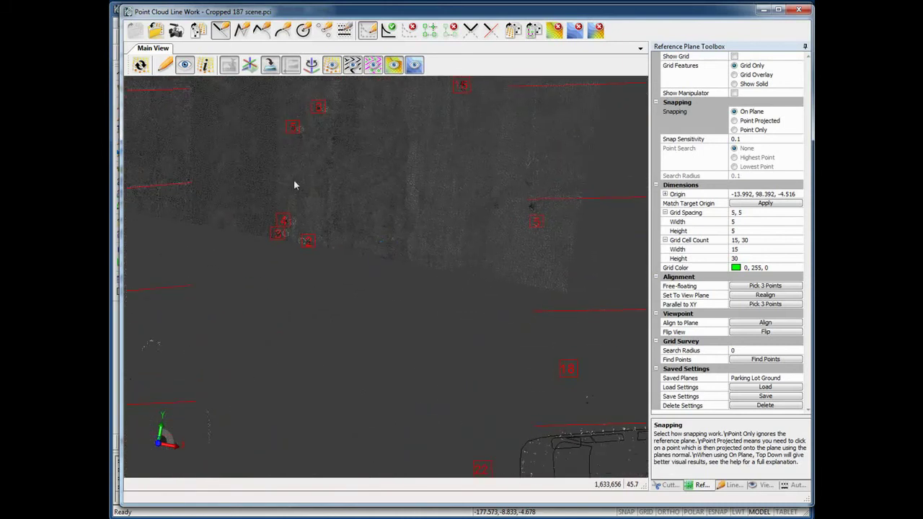
click(139, 66)
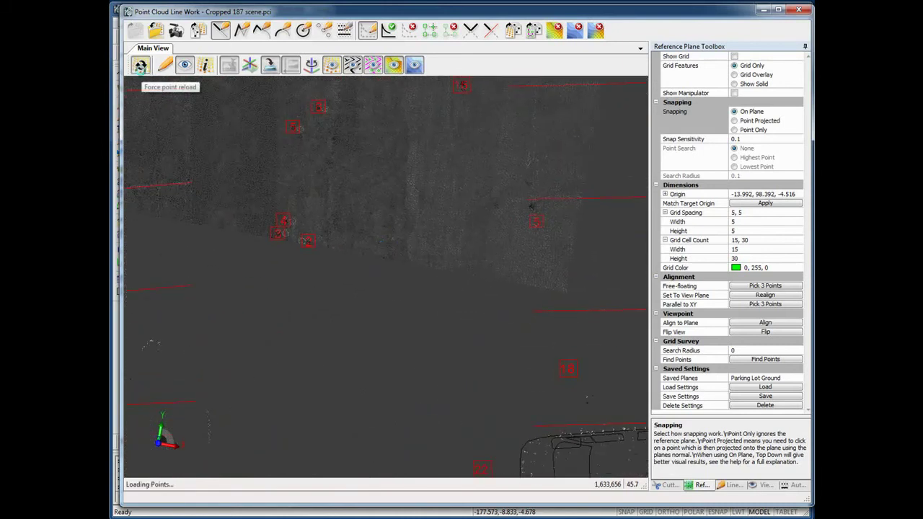
middle_drag(369, 337, 394, 222)
middle_drag(411, 362, 387, 244)
click(141, 66)
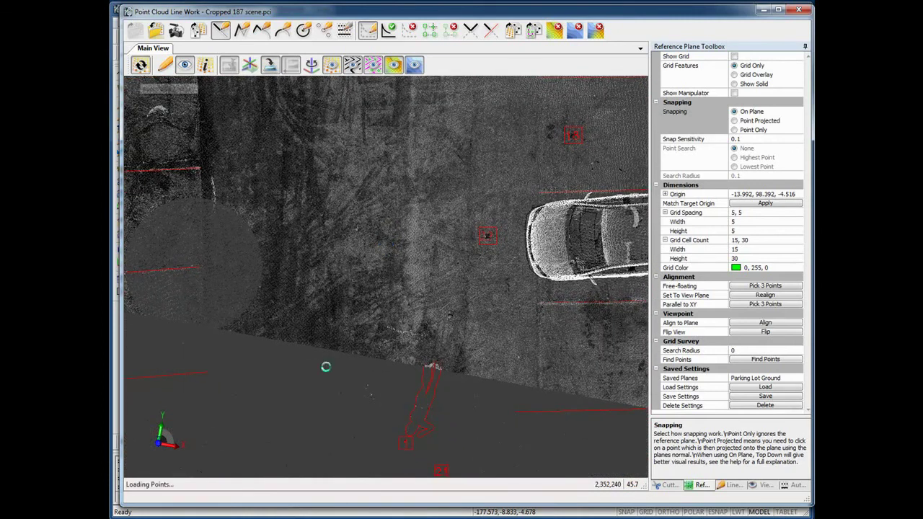
middle_drag(422, 432, 417, 362)
scroll(416, 362, up, 2)
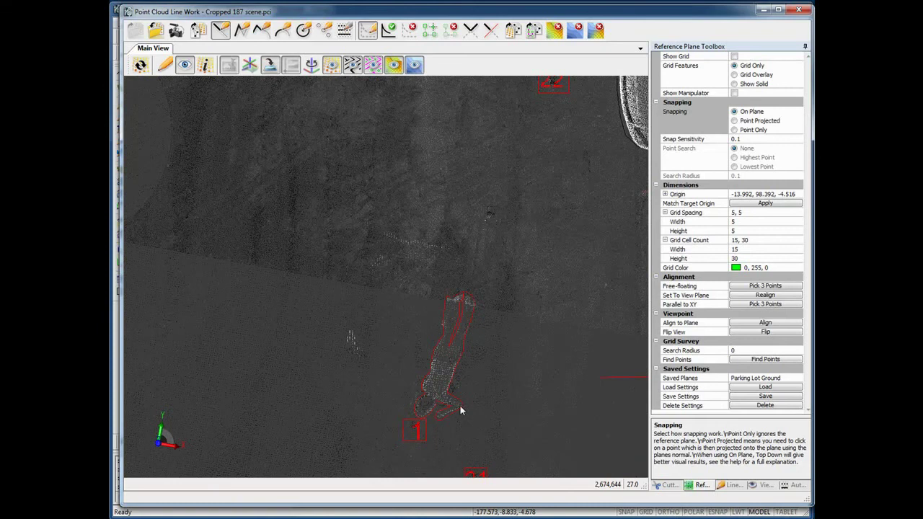
Survey the line work over the point cloud from the building's entrance walkway to the far end of the parking lot.
scroll(459, 408, down, 4)
scroll(462, 411, down, 4)
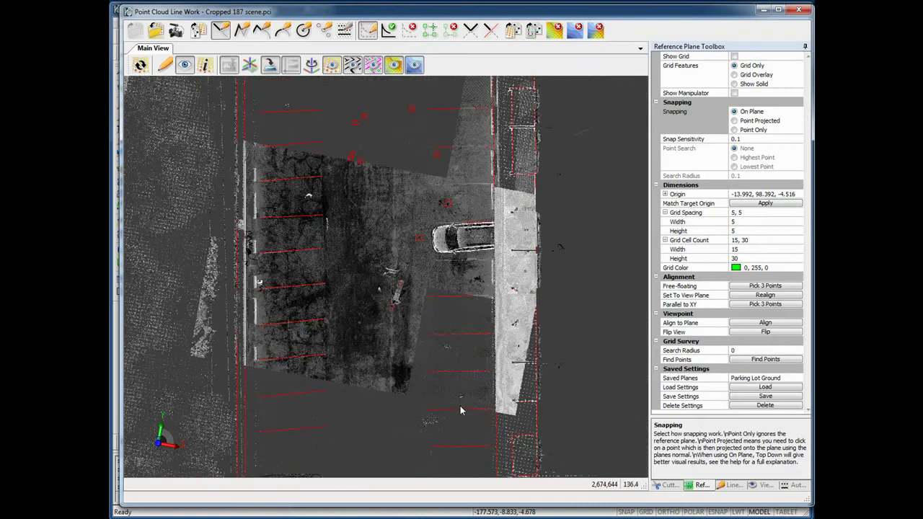
middle_drag(402, 435, 422, 339)
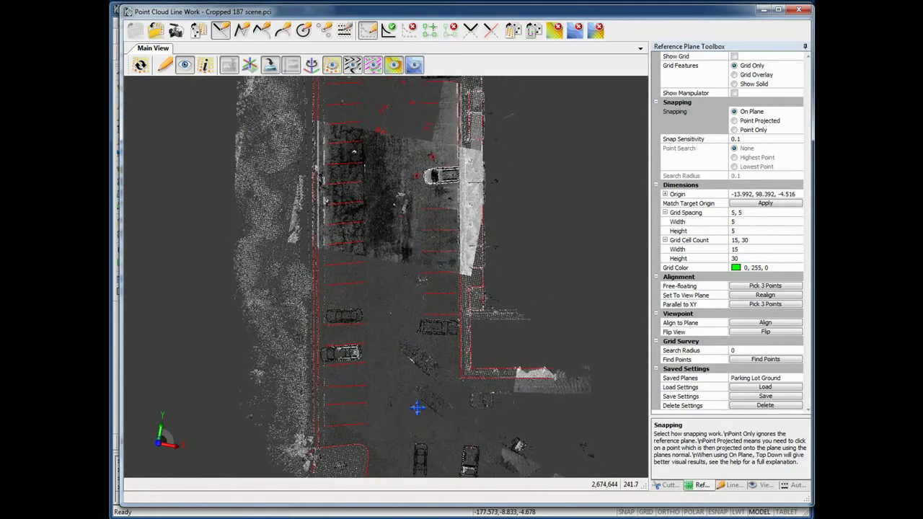
middle_drag(404, 267, 404, 392)
middle_drag(418, 231, 398, 317)
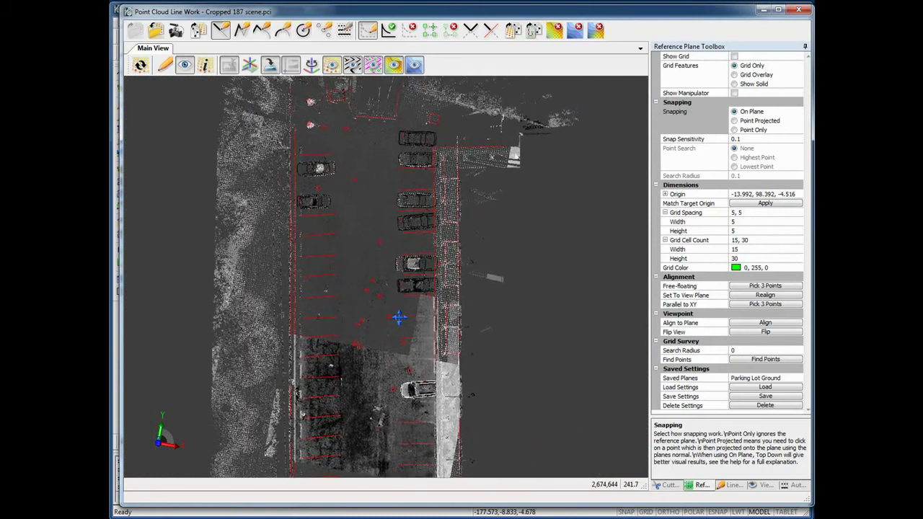
scroll(391, 315, up, 5)
scroll(368, 354, up, 1)
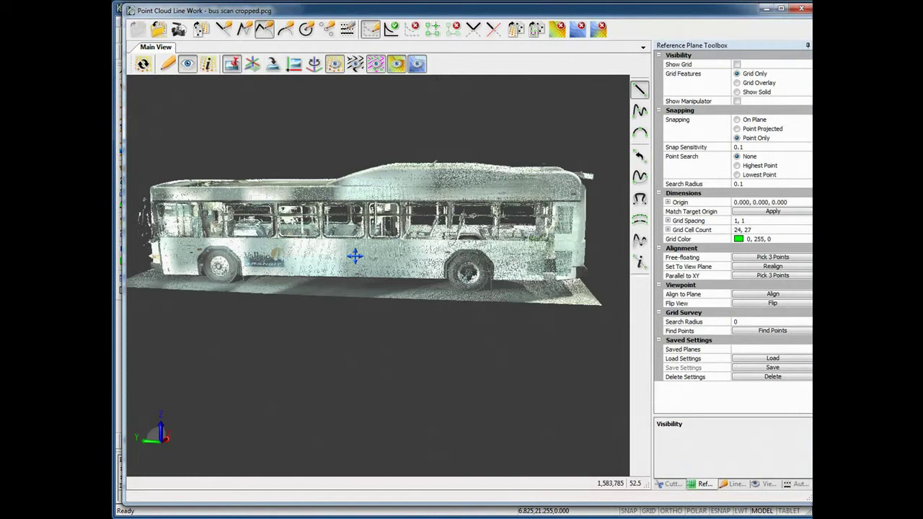
Examine the bus scan from the side, rear and front, reloading the points for more detail.
middle_drag(354, 257, 367, 277)
drag(429, 277, 423, 310)
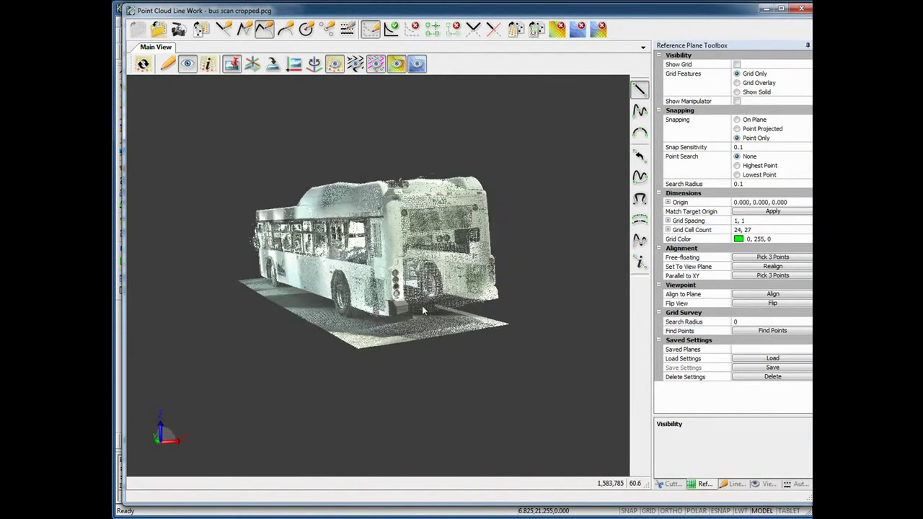
drag(489, 310, 465, 323)
drag(393, 332, 383, 329)
click(143, 65)
mouse_move(389, 310)
mouse_down()
mouse_move(323, 313)
mouse_move(320, 297)
mouse_move(419, 306)
mouse_move(450, 291)
mouse_move(495, 315)
mouse_move(476, 321)
mouse_move(495, 302)
mouse_move(462, 303)
mouse_up()
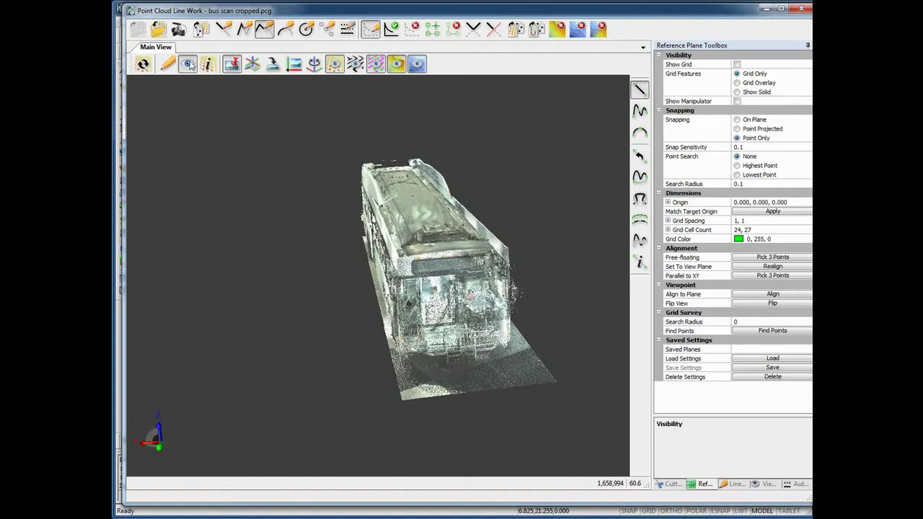
click(143, 65)
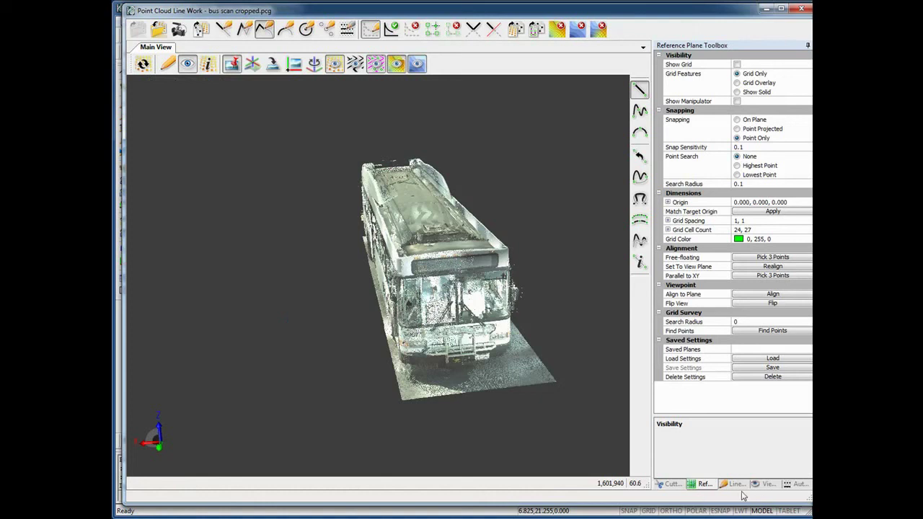
Add a profile slice to the bus scan and load the saved profile Bus Profile Horizontal.
click(671, 484)
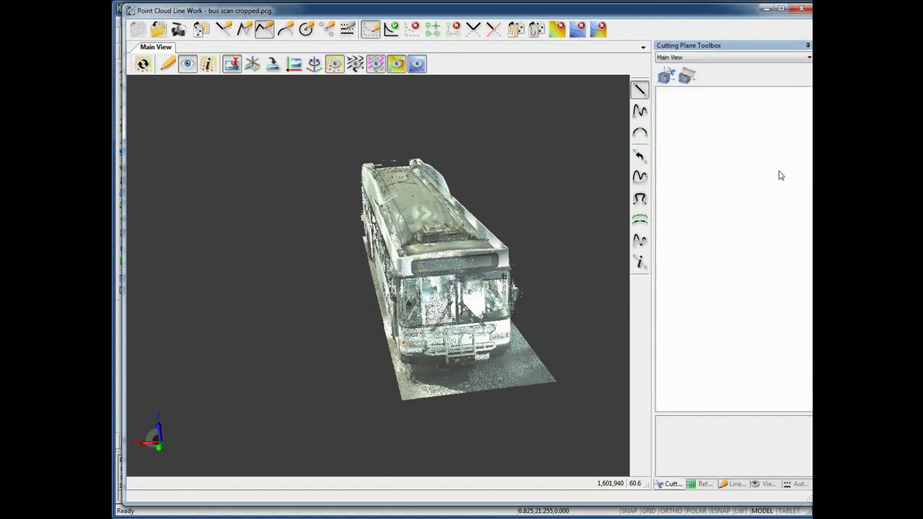
click(687, 76)
click(802, 321)
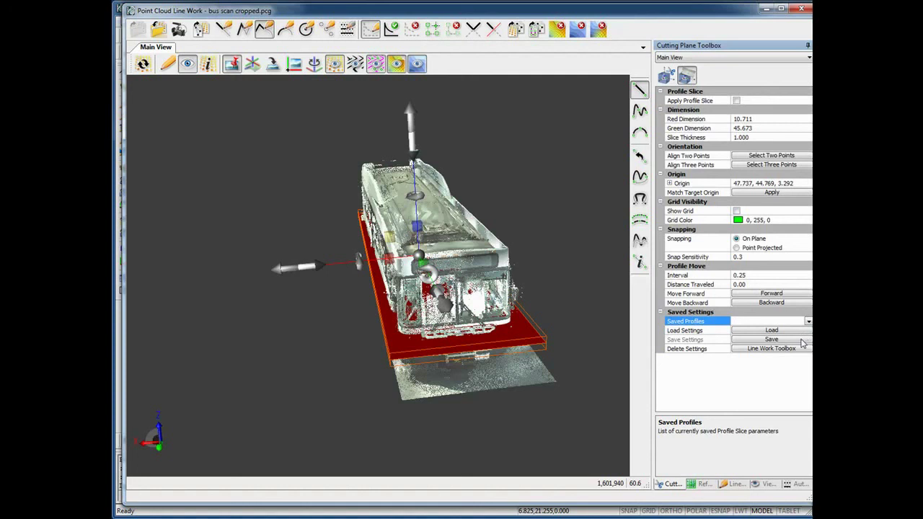
click(807, 332)
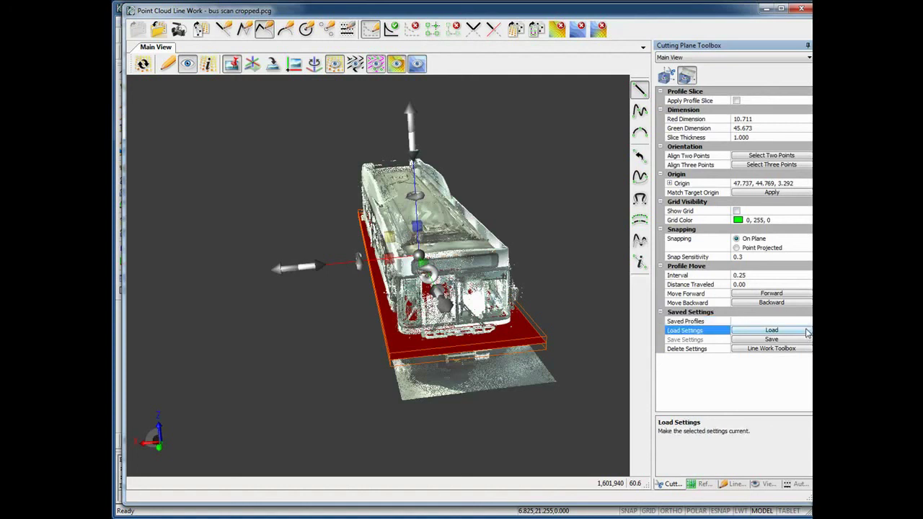
click(809, 322)
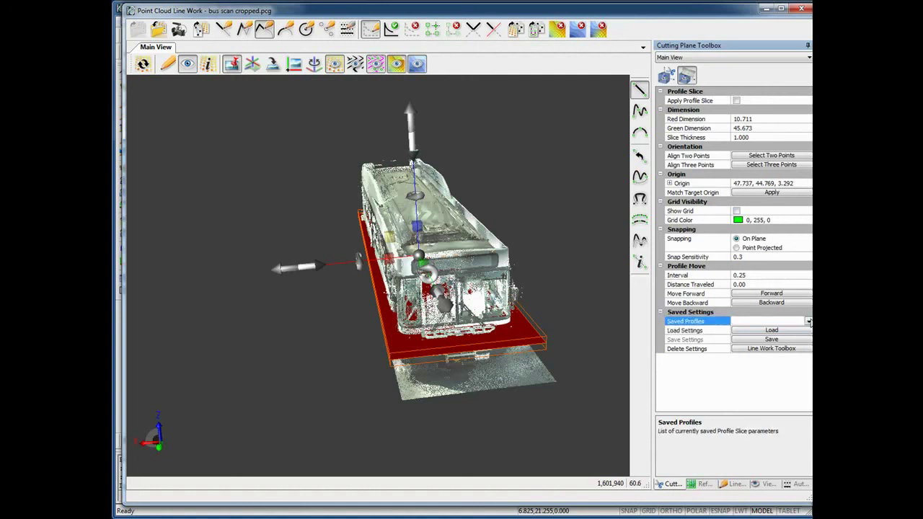
click(809, 322)
click(778, 347)
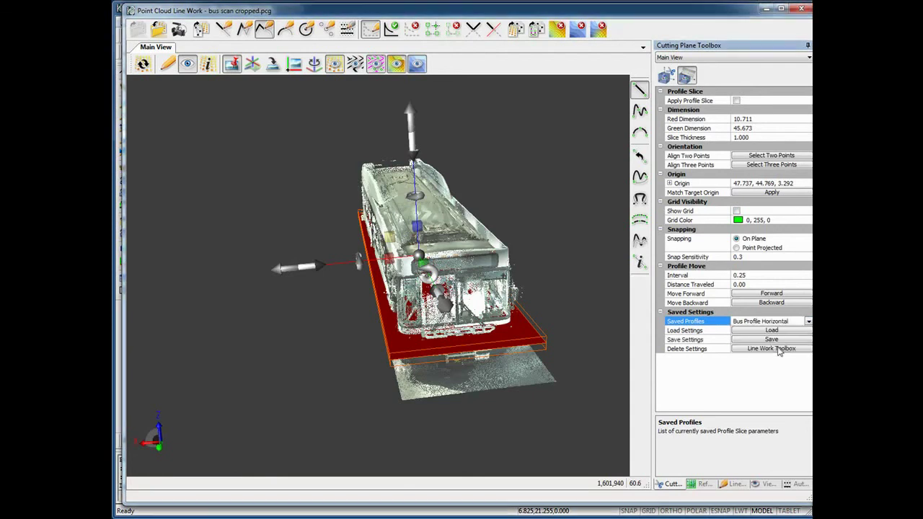
click(776, 331)
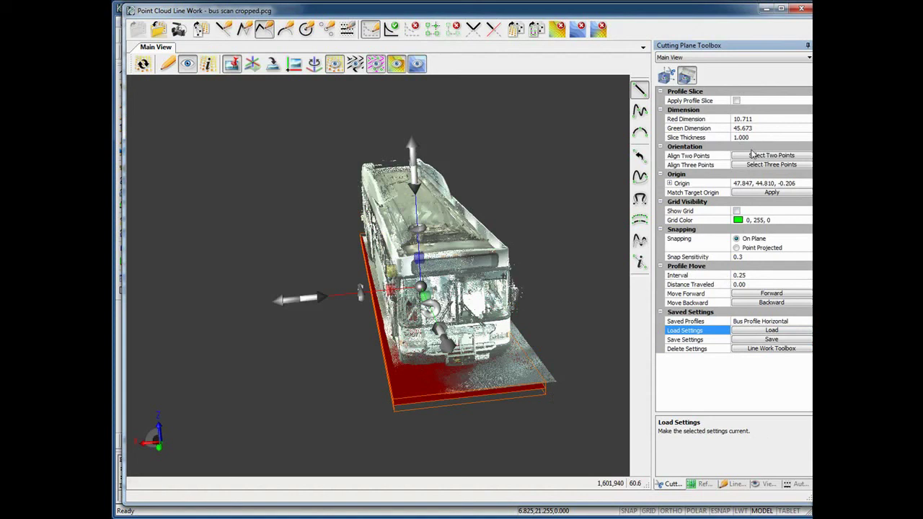
Move the profile slice forward through the bus at the 0.25 interval to a travelled distance of 3.00.
click(779, 294)
click(779, 294)
click(779, 294)
click(778, 295)
middle_drag(464, 364, 449, 290)
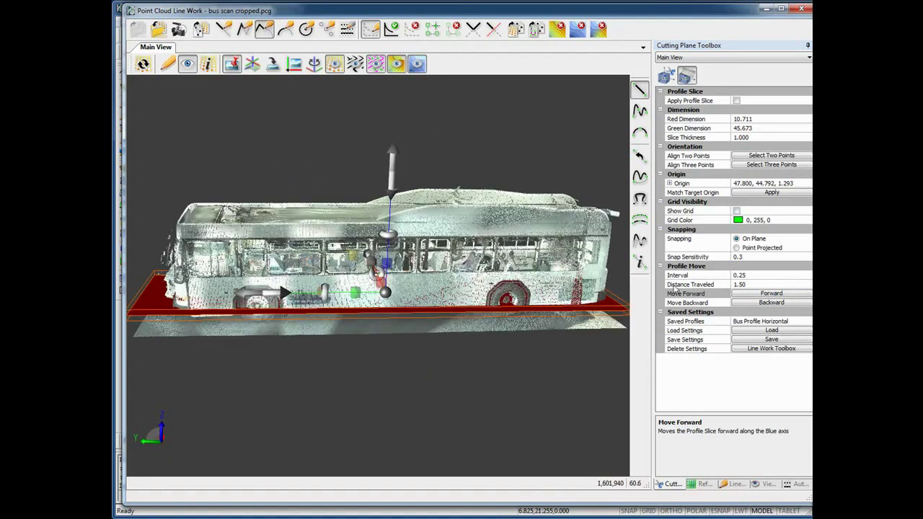
click(766, 294)
click(767, 294)
click(766, 294)
click(767, 294)
click(766, 295)
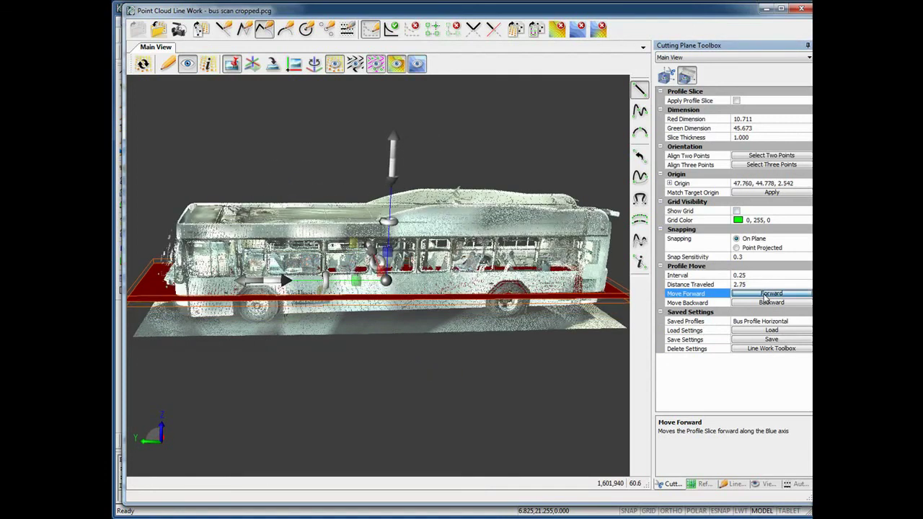
click(767, 294)
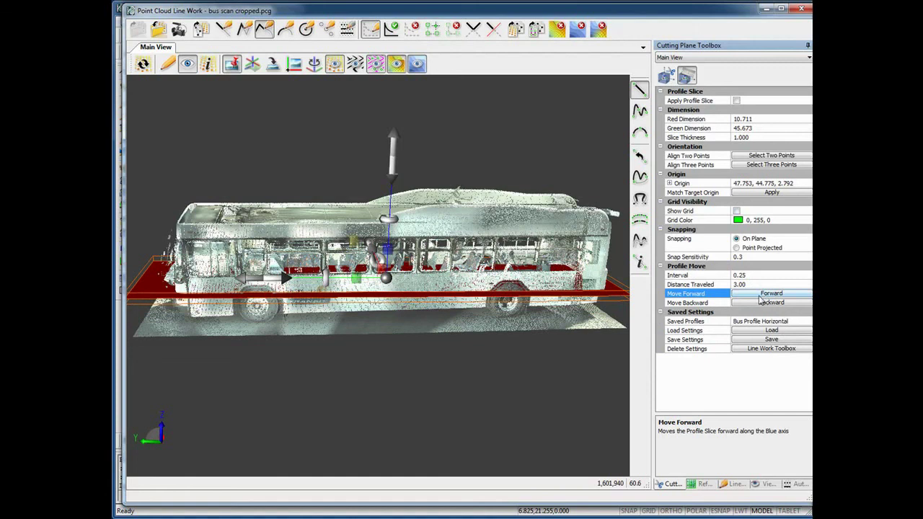